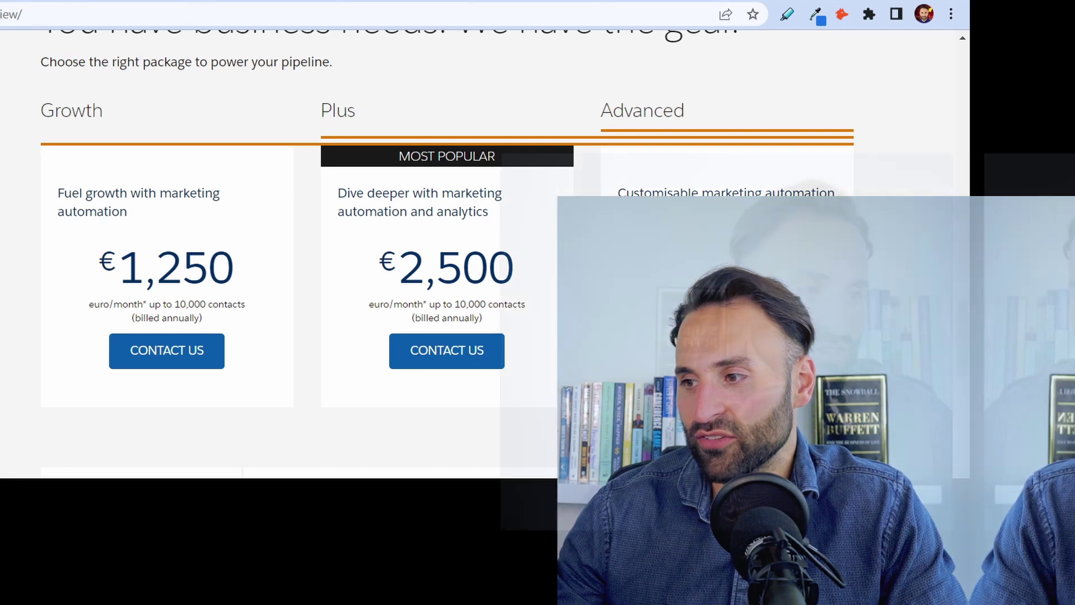
scroll(500, 322, down, 1)
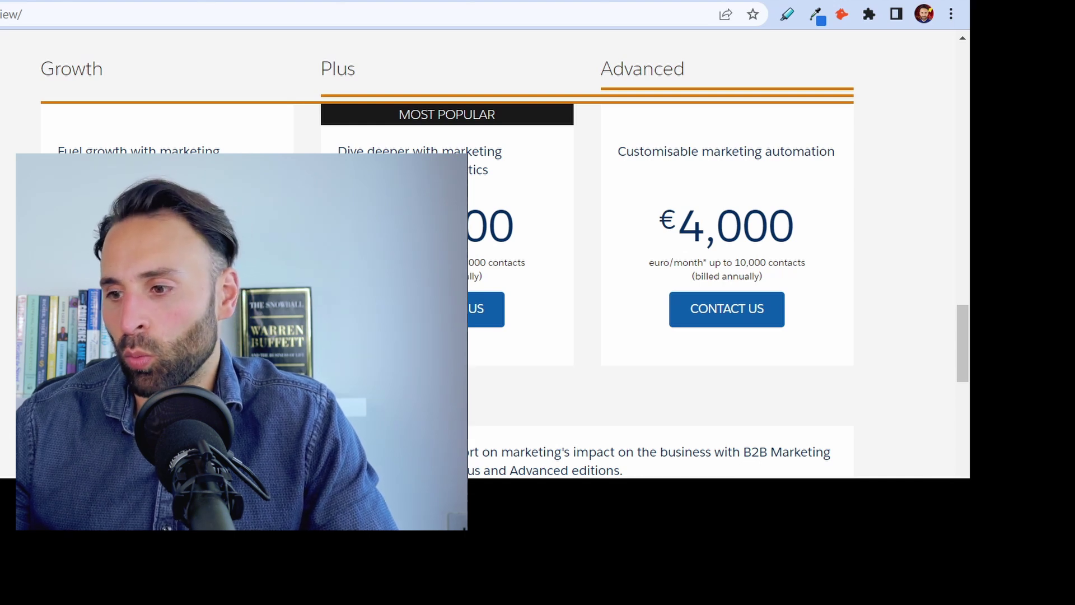
scroll(717, 252, up, 1)
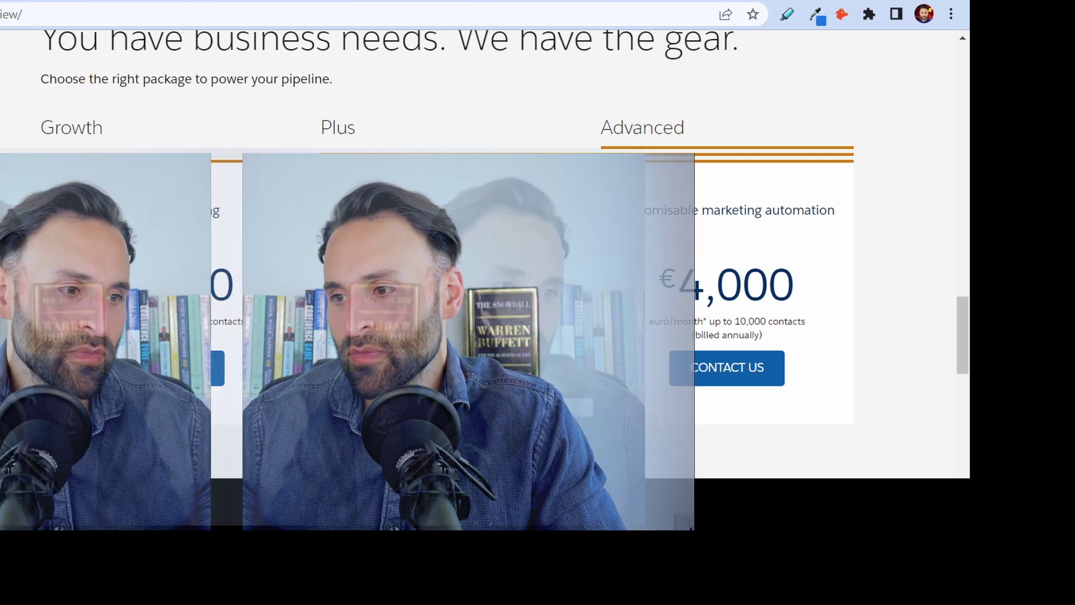
drag(454, 322, 504, 341)
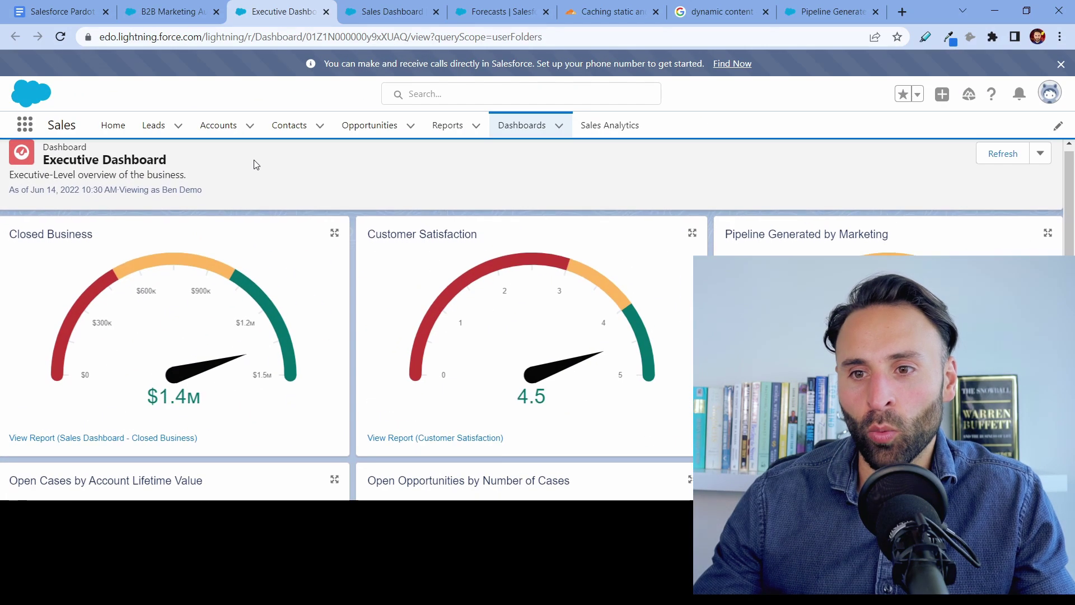
- Search the App Launcher for 'par'
scroll(256, 164, down, 2)
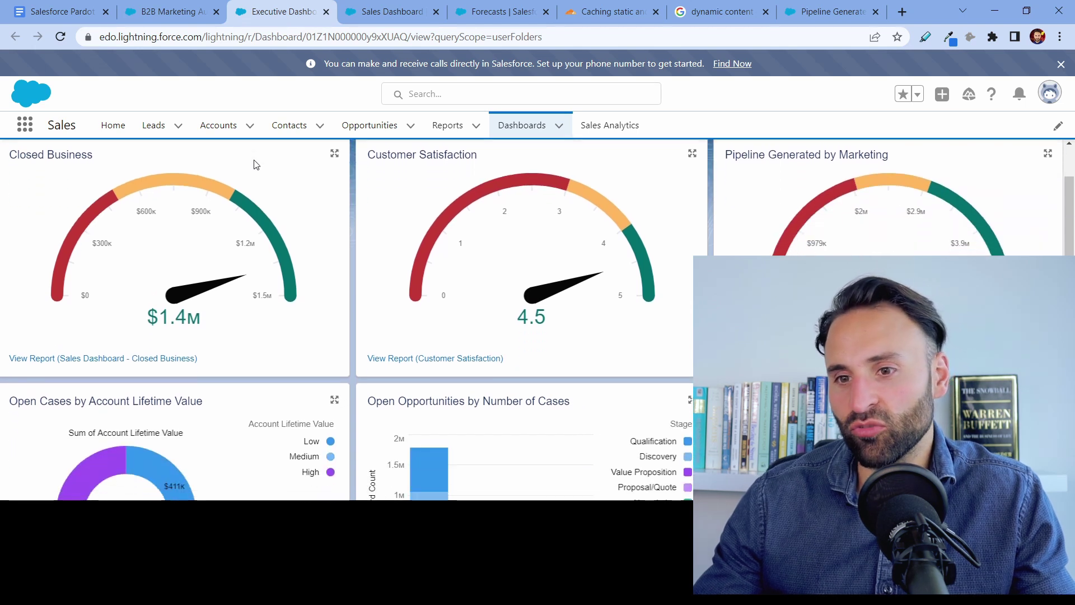
scroll(256, 164, down, 2)
scroll(256, 164, up, 3)
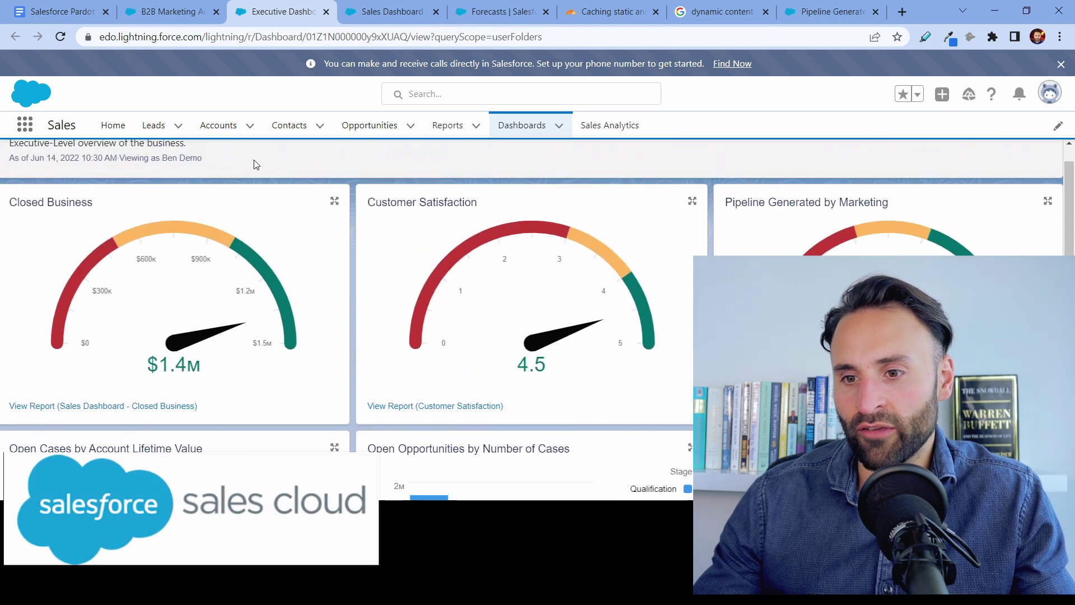
scroll(256, 164, up, 1)
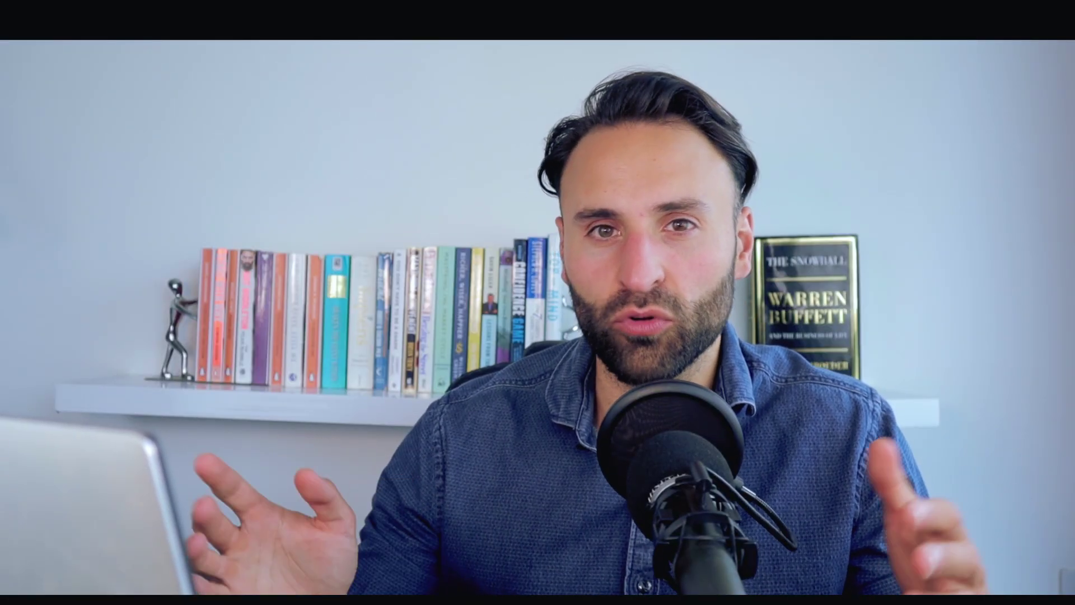
click(28, 127)
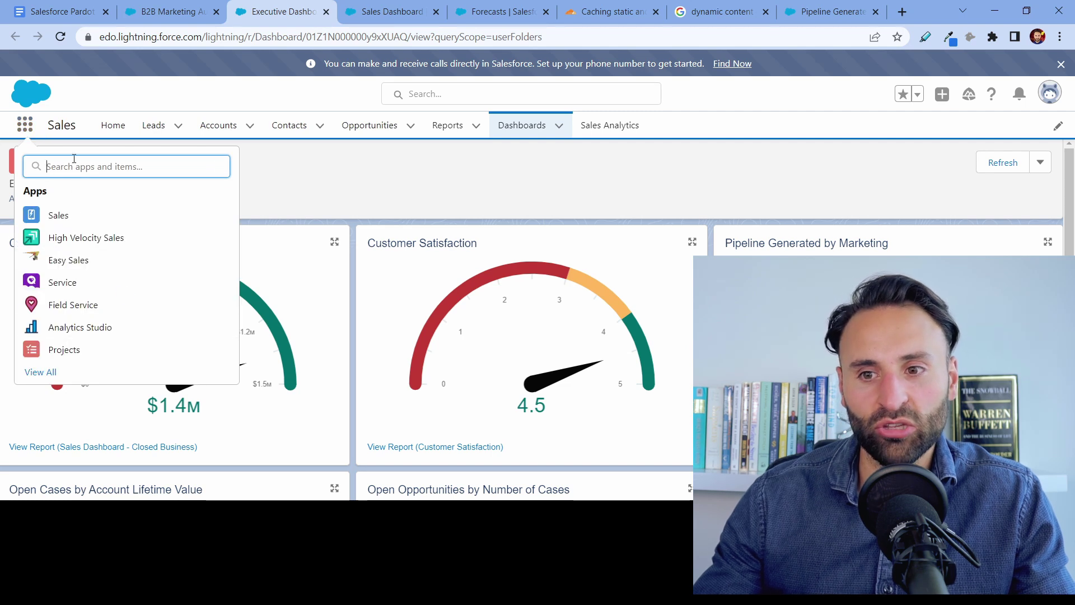
text(par)
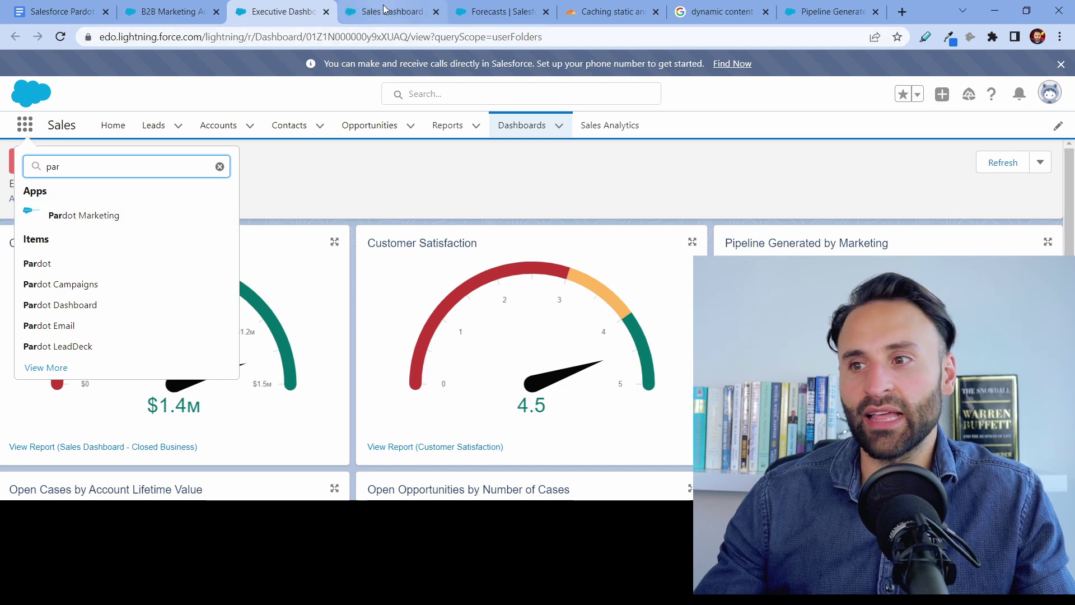
- Switch between the Forecasts and Sales Dashboard tabs to reach the marketing dashboard
click(485, 5)
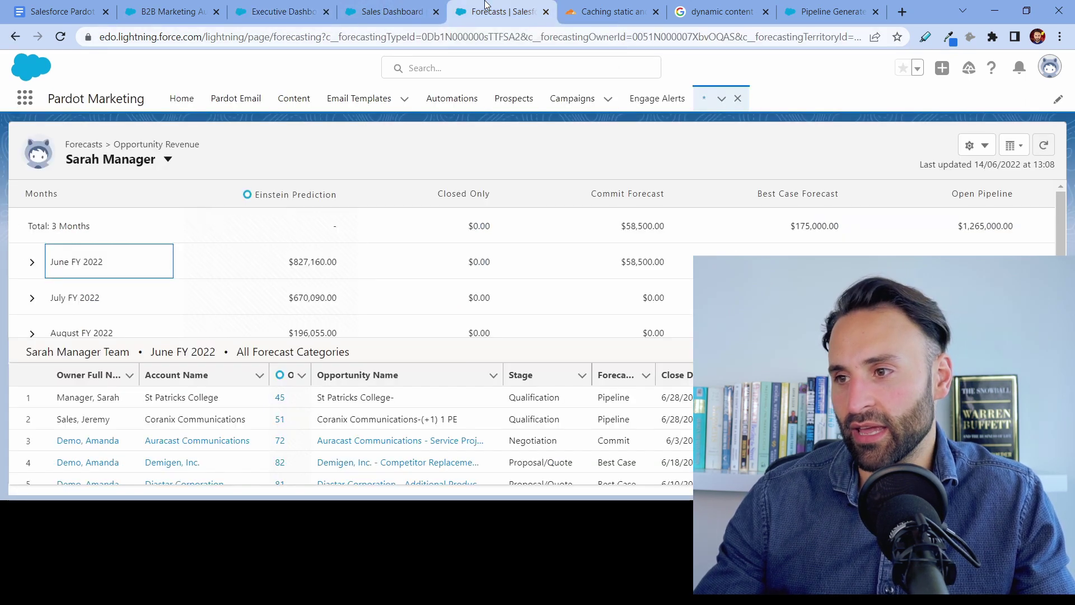
click(398, 6)
click(477, 5)
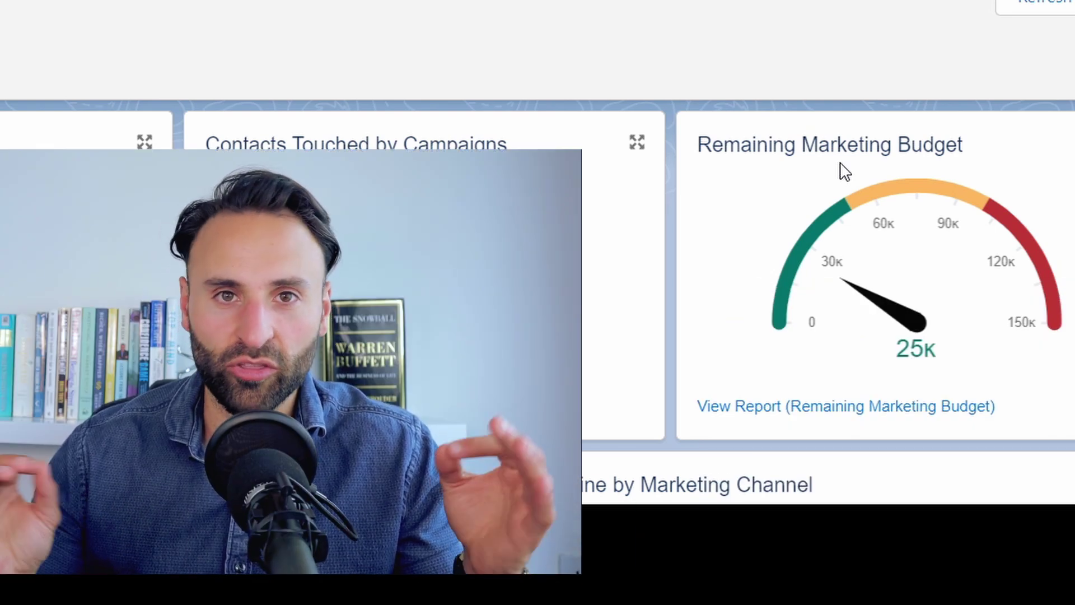
scroll(845, 170, down, 4)
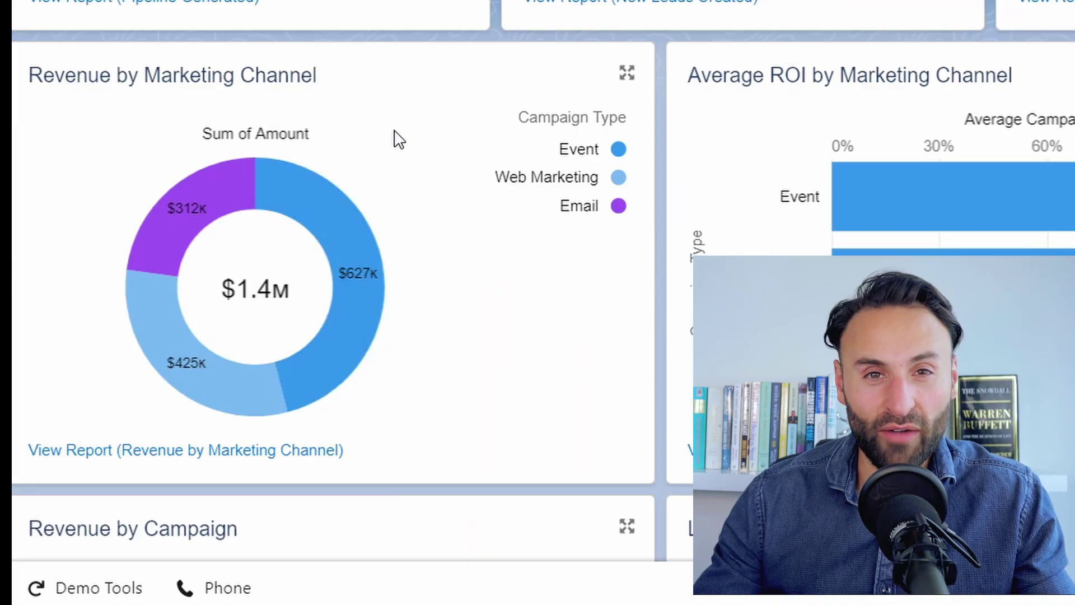
mouse_move(321, 225)
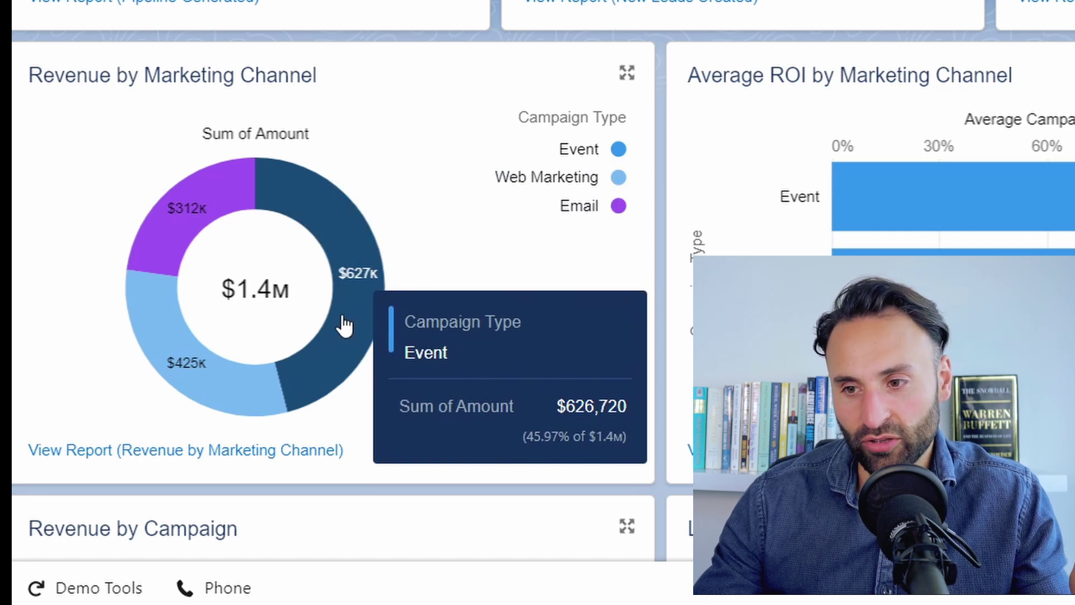
mouse_move(188, 385)
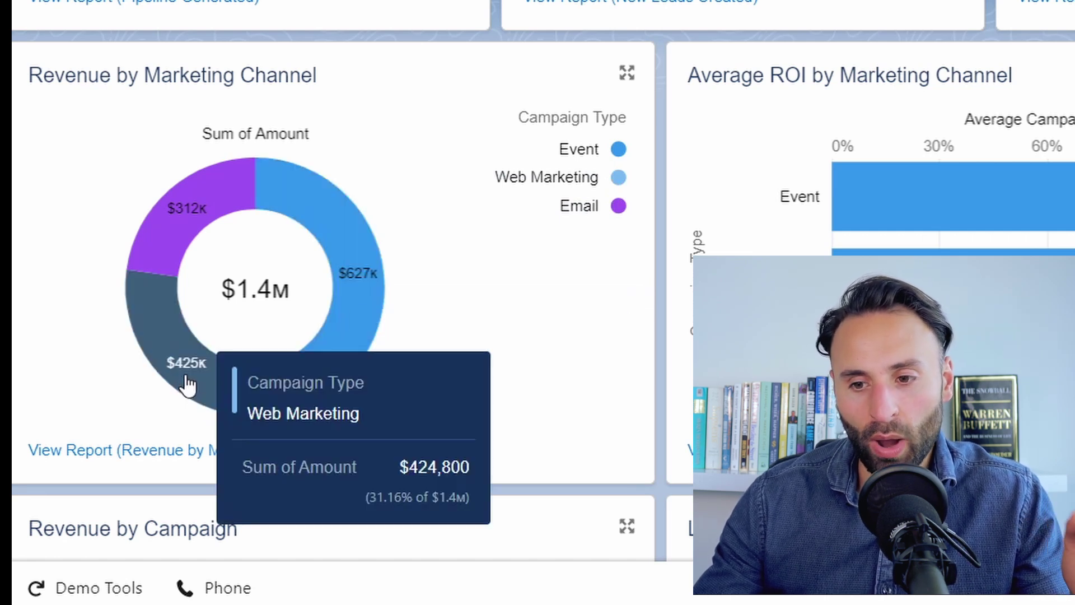
mouse_move(211, 205)
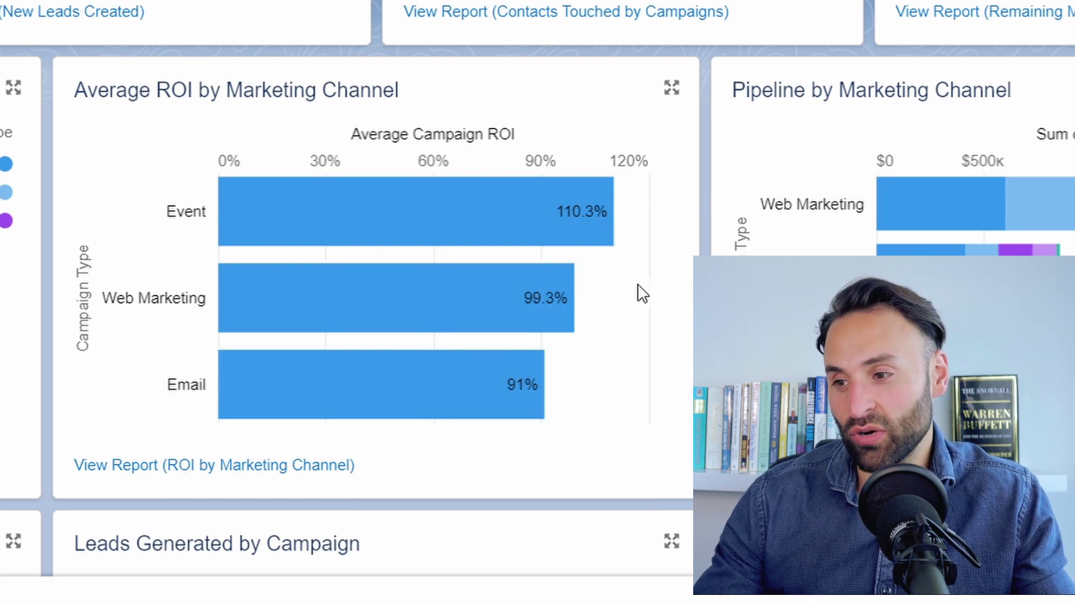
mouse_move(587, 224)
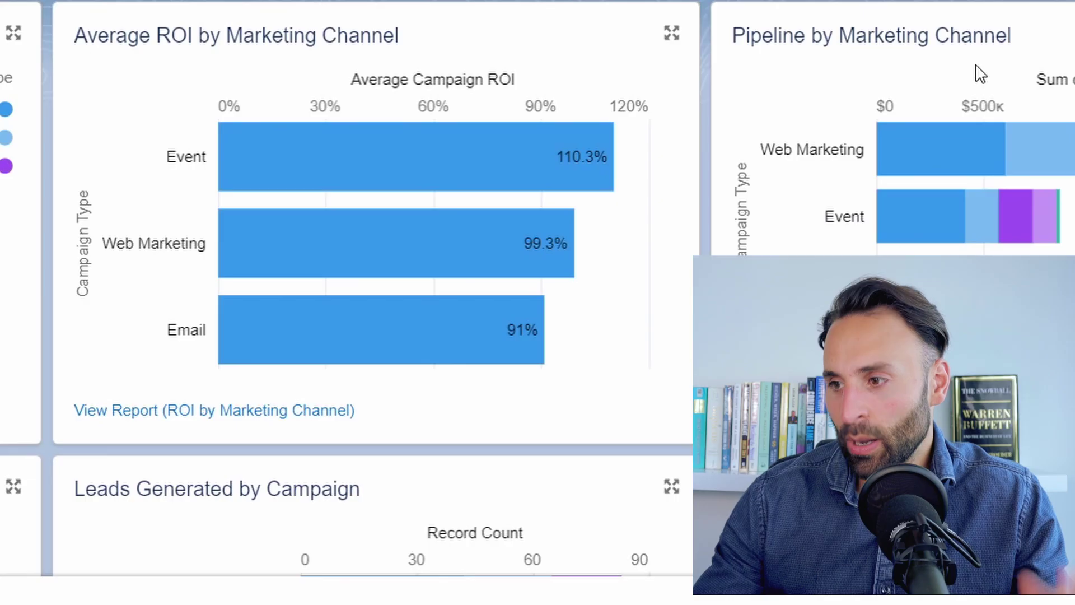
- Scroll through the Recently Viewed Leads list of 50+ prospects and their titles
scroll(975, 64, down, 5)
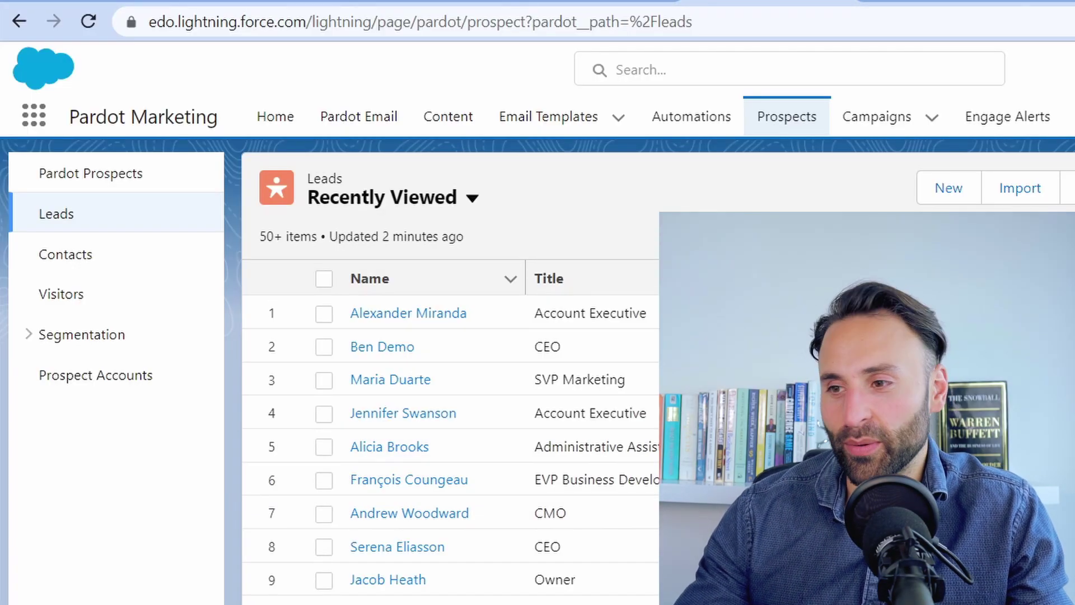
- Glance at Automation Rules, then return to Engagement Studio programs to reach Training and hiring Bogota
click(680, 124)
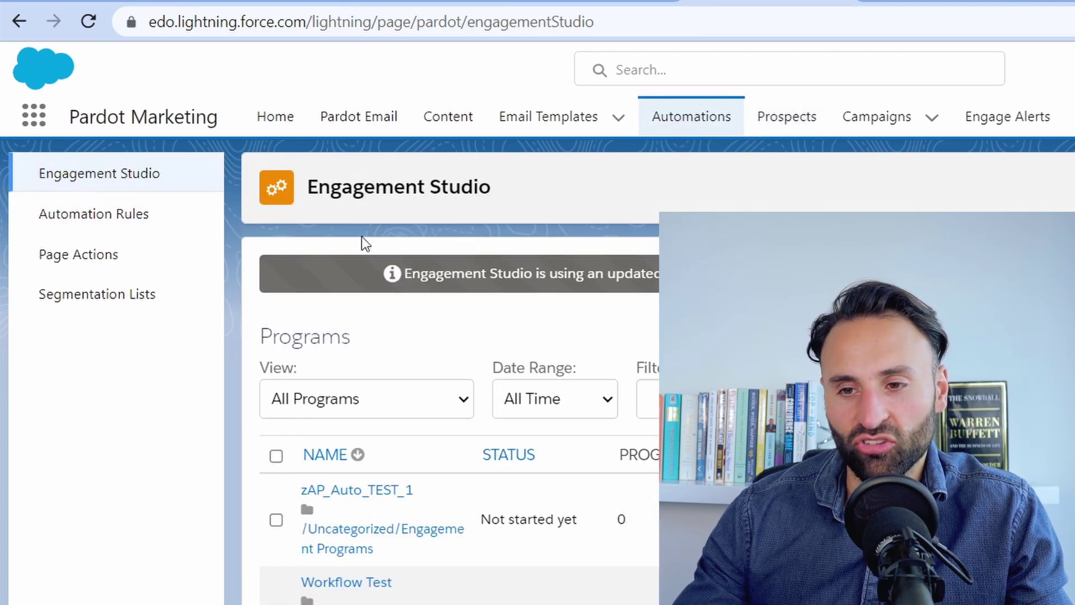
click(98, 224)
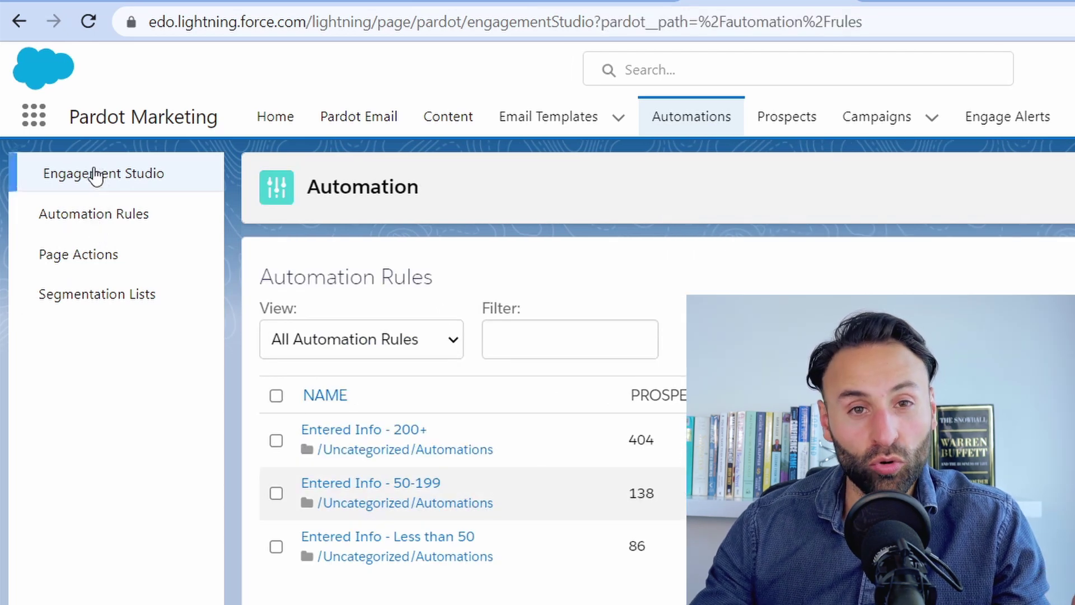
click(96, 175)
scroll(470, 441, down, 3)
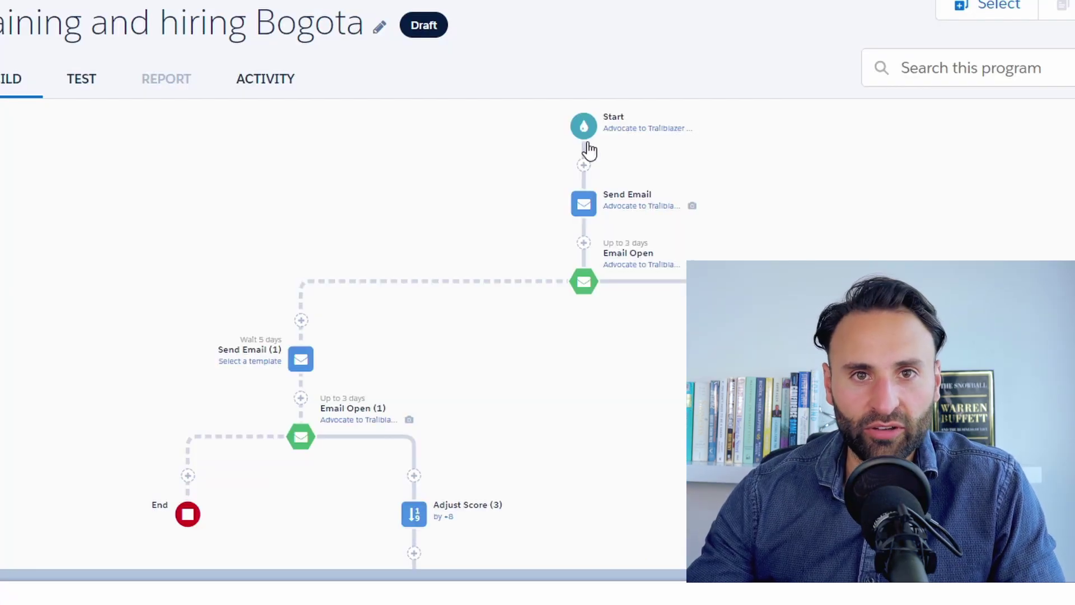
click(584, 126)
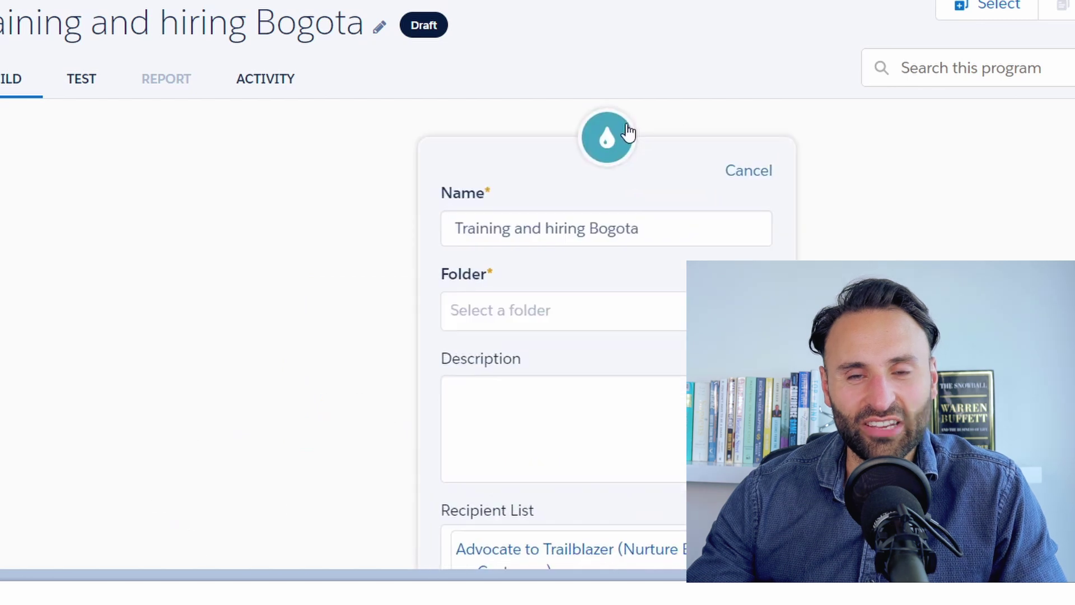
click(767, 171)
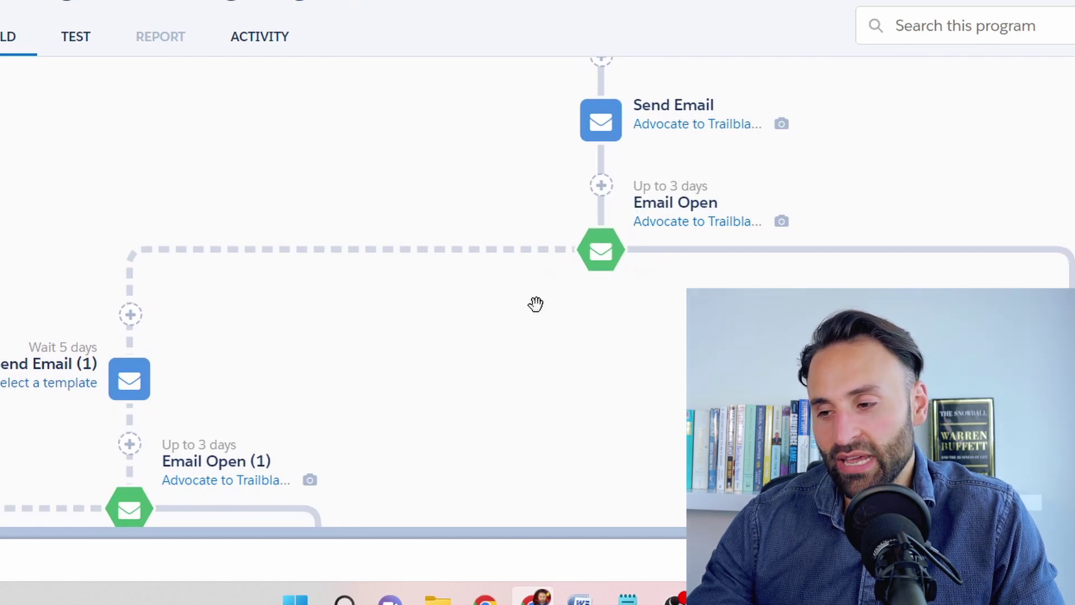
scroll(535, 303, down, 1)
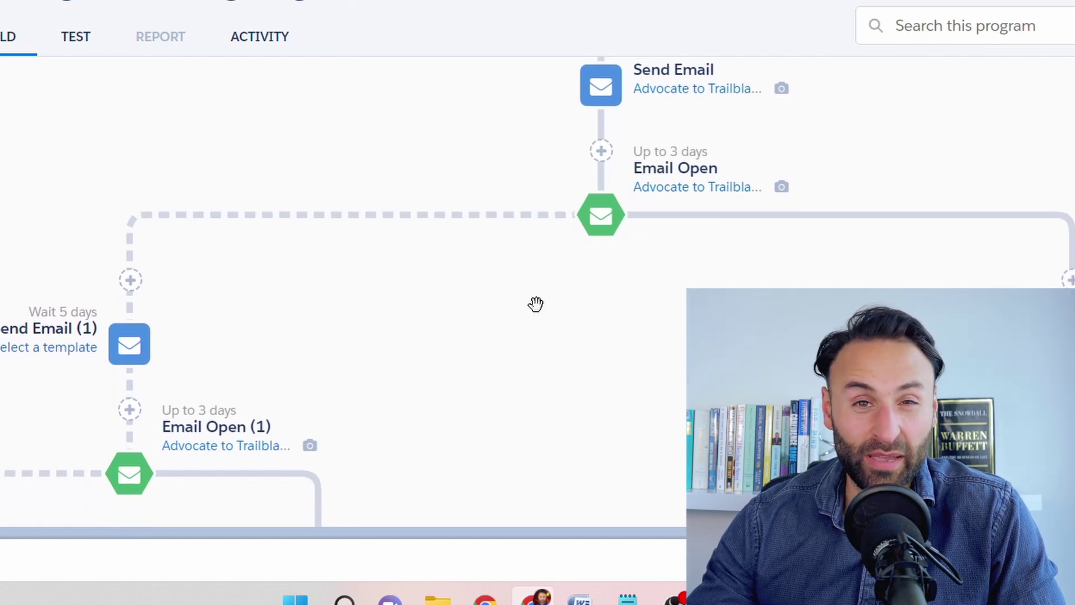
scroll(668, 199, down, 3)
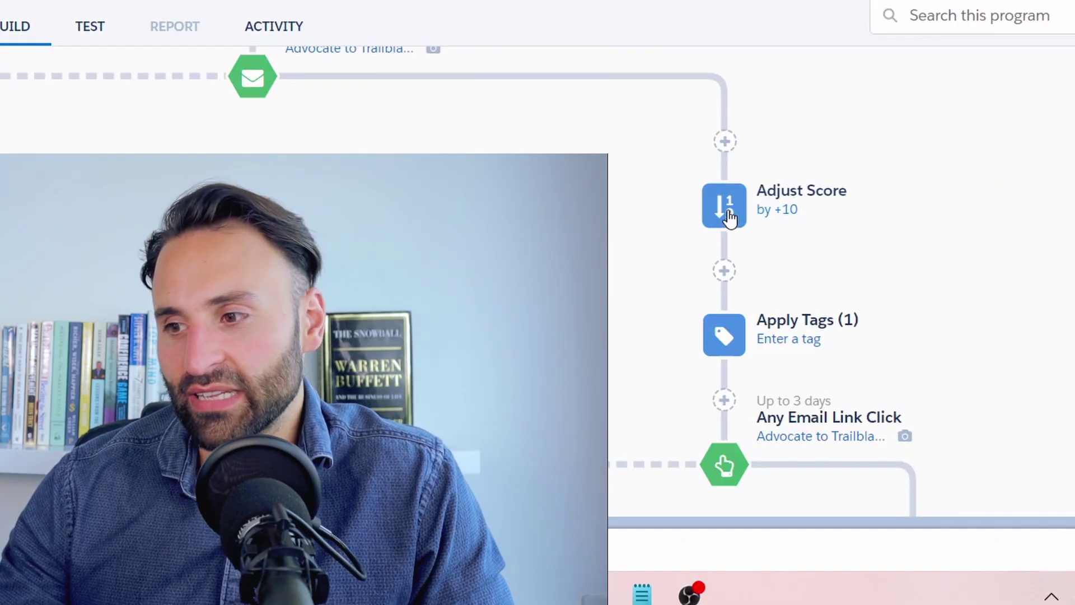
scroll(728, 235, down, 1)
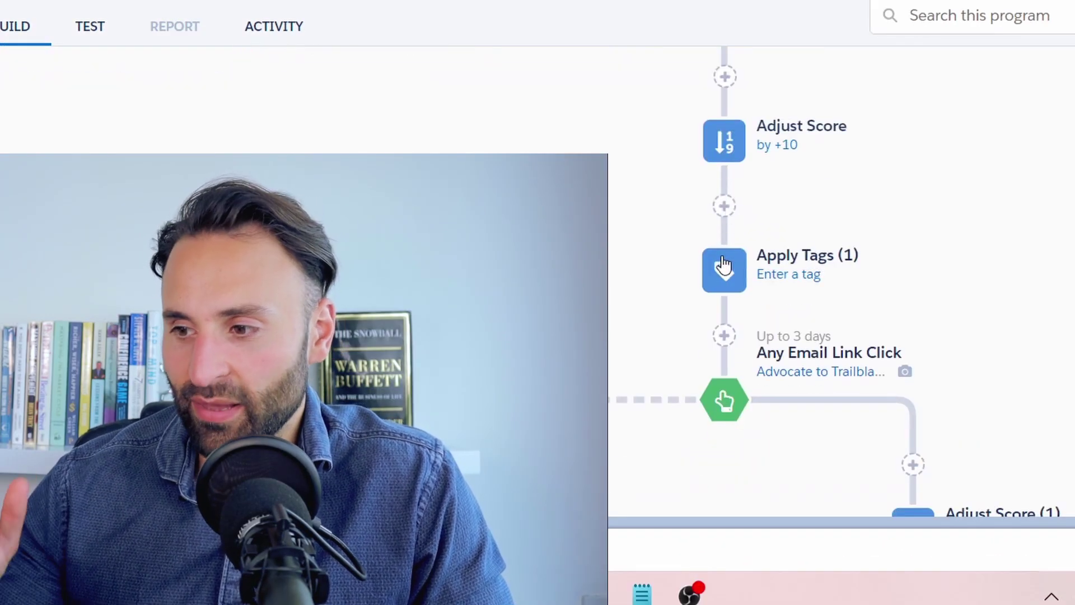
scroll(725, 263, down, 3)
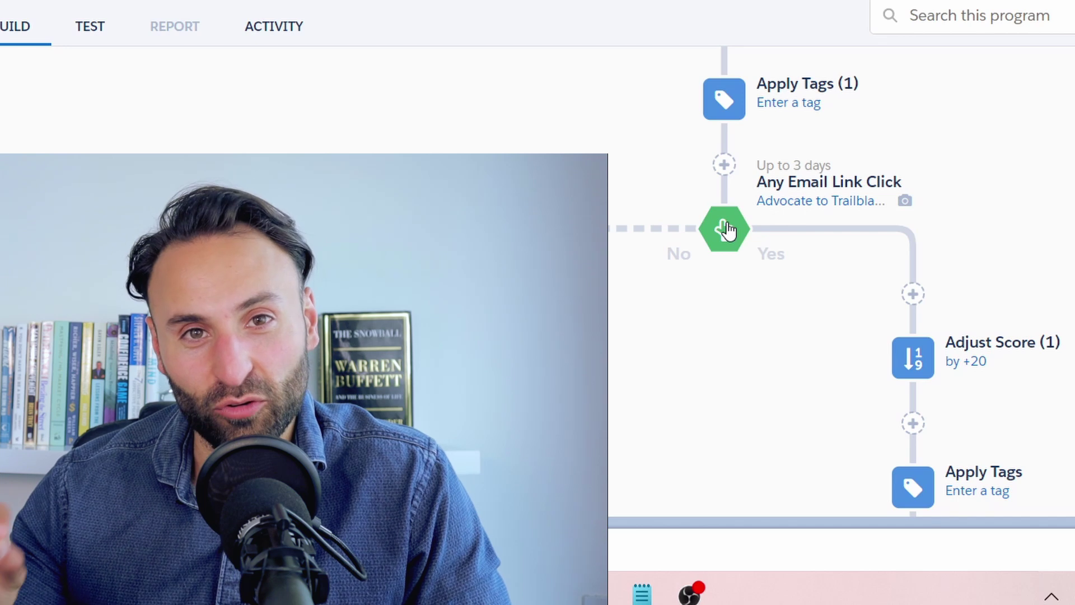
scroll(725, 222, down, 2)
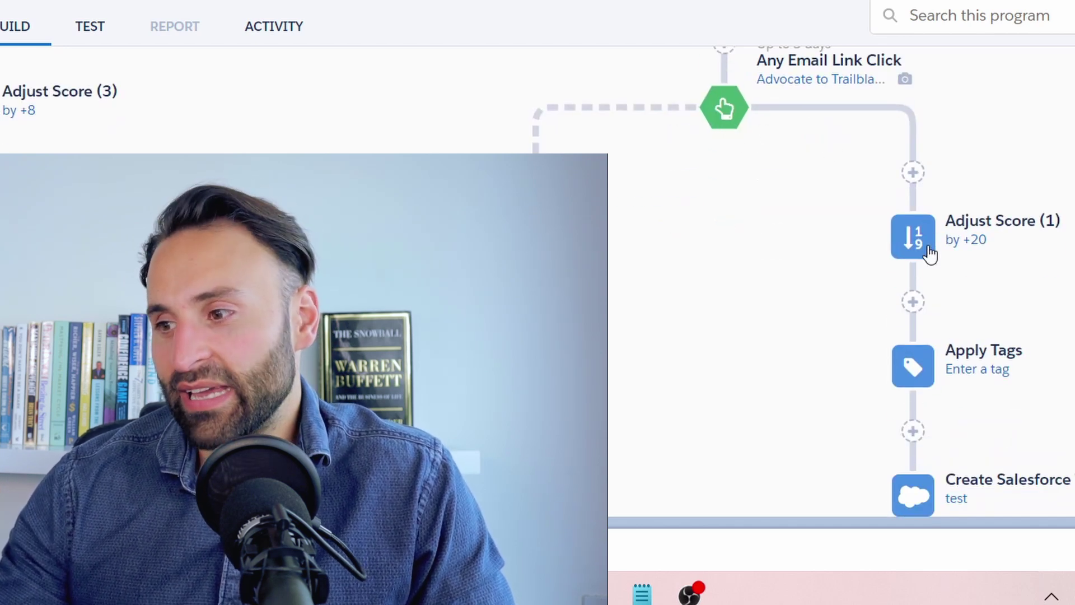
scroll(927, 252, down, 2)
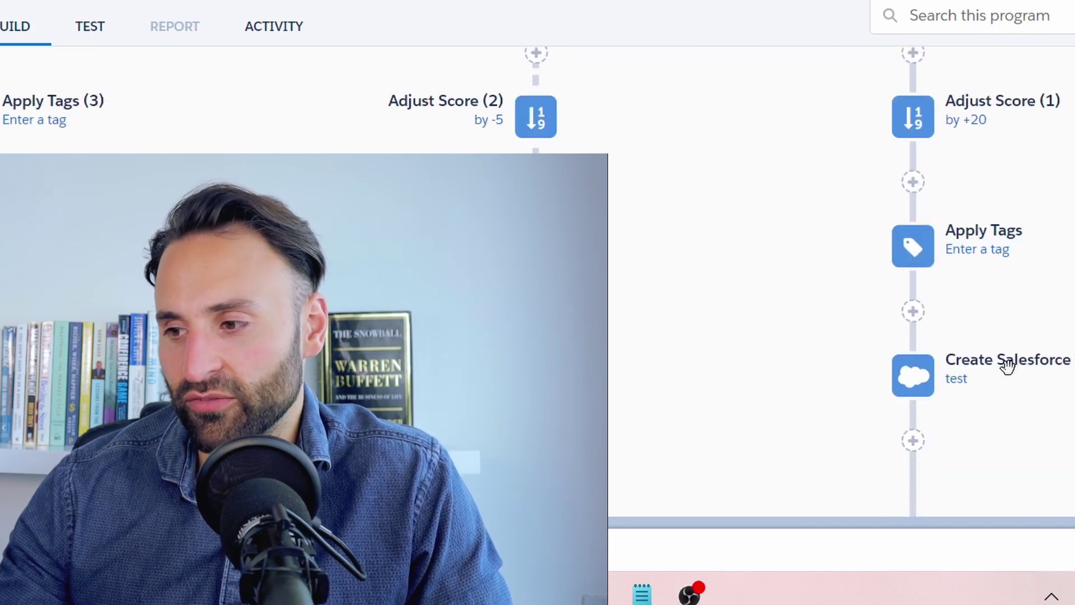
scroll(1008, 365, down, 2)
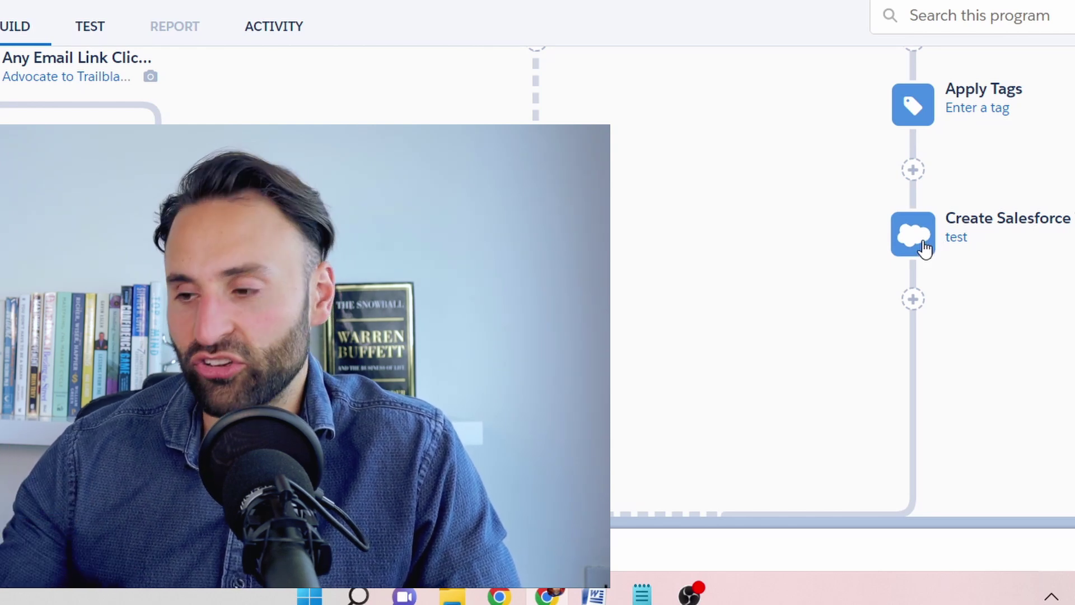
scroll(924, 247, down, 1)
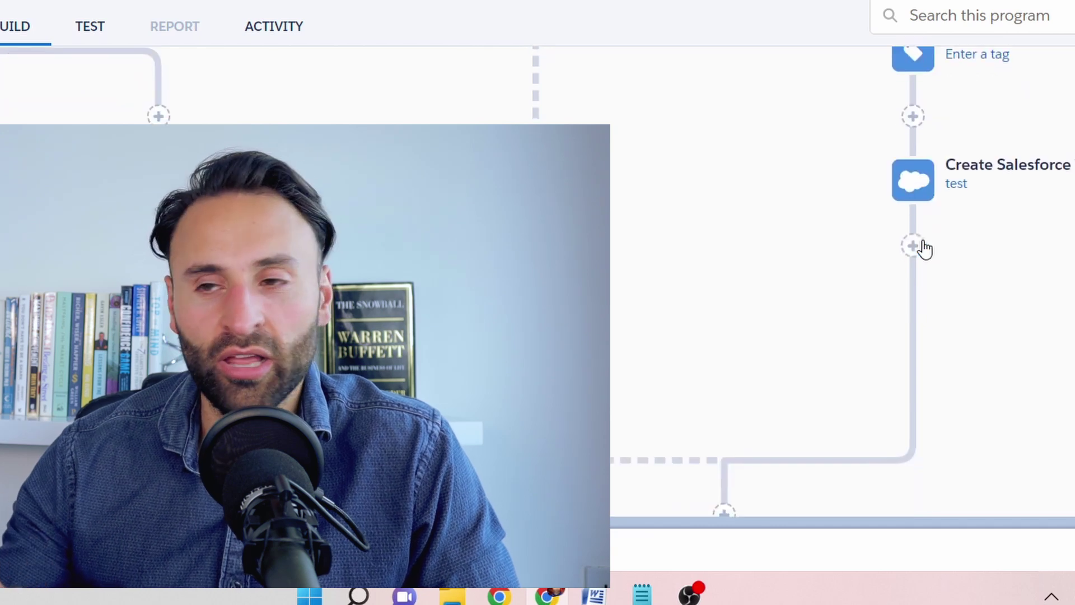
scroll(921, 241, up, 7)
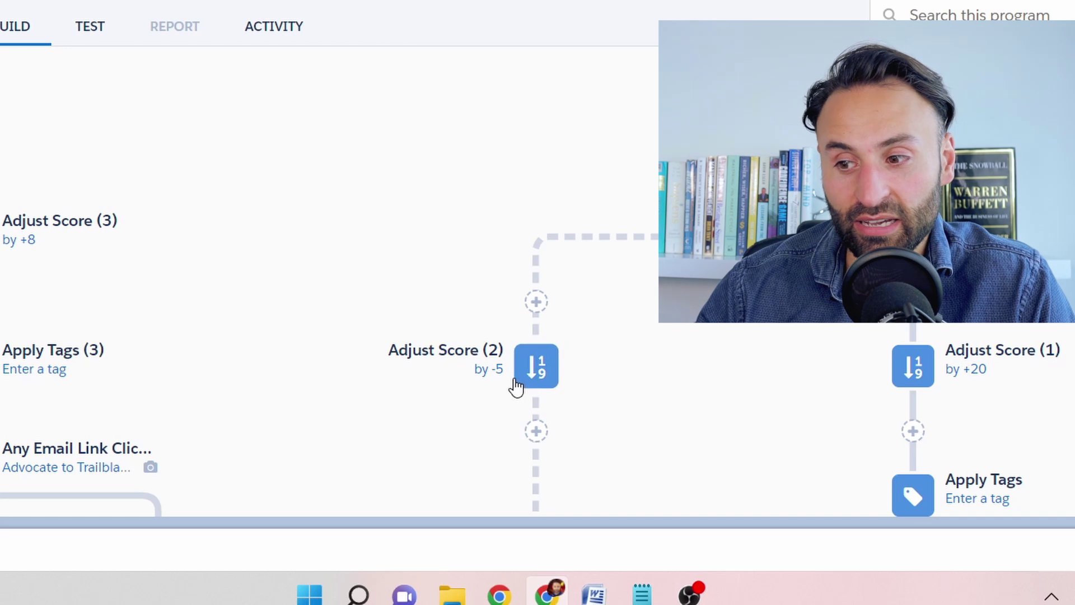
scroll(514, 381, up, 2)
scroll(514, 380, right, 7)
scroll(269, 353, left, 3)
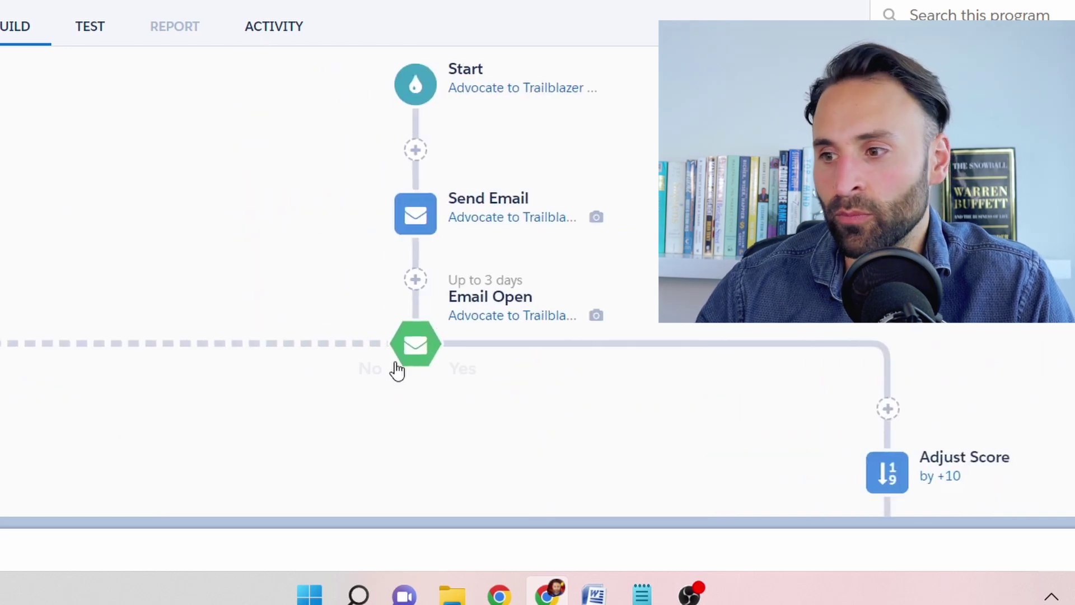
scroll(397, 370, left, 7)
scroll(394, 360, down, 5)
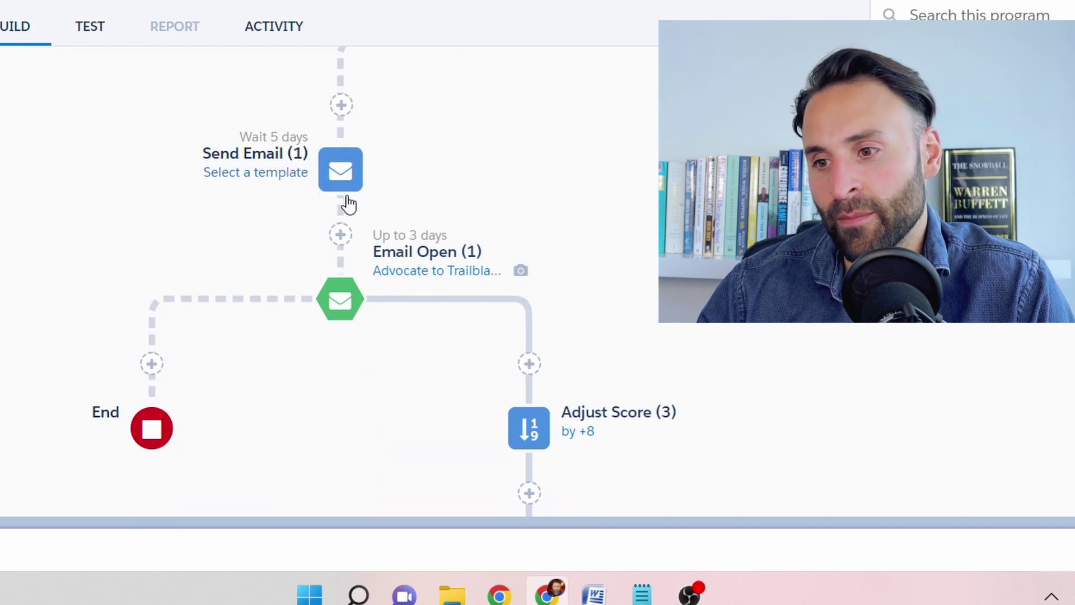
scroll(399, 302, down, 3)
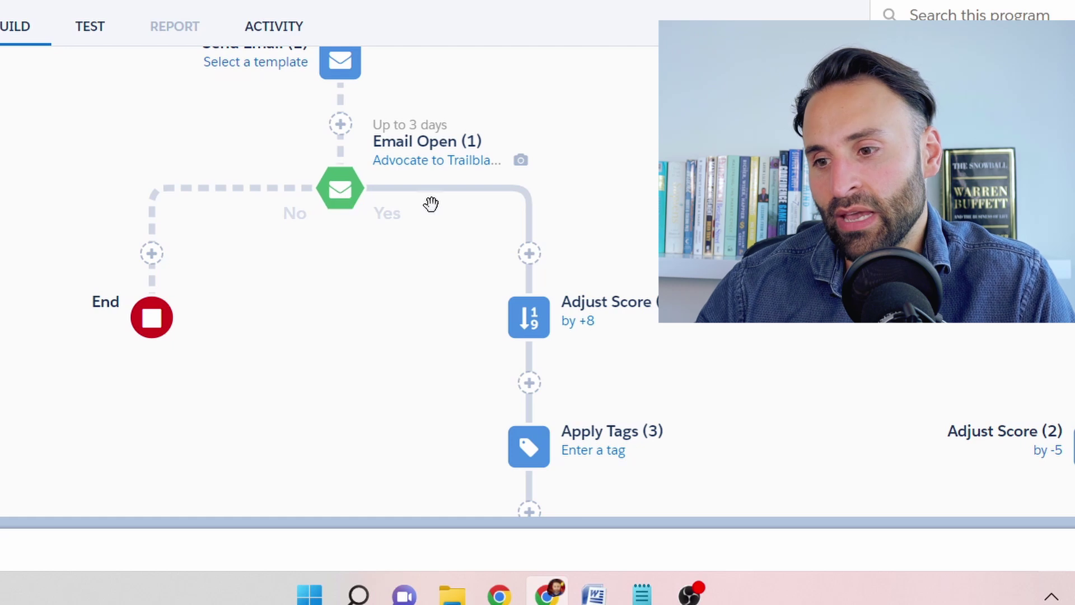
scroll(539, 327, down, 5)
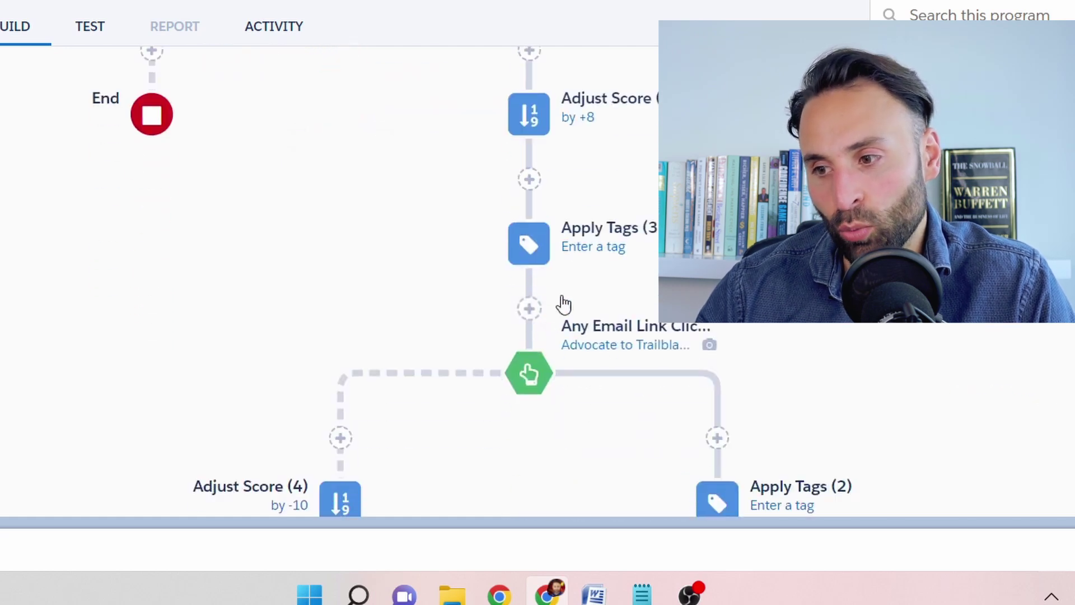
scroll(572, 234, down, 1)
scroll(574, 234, up, 10)
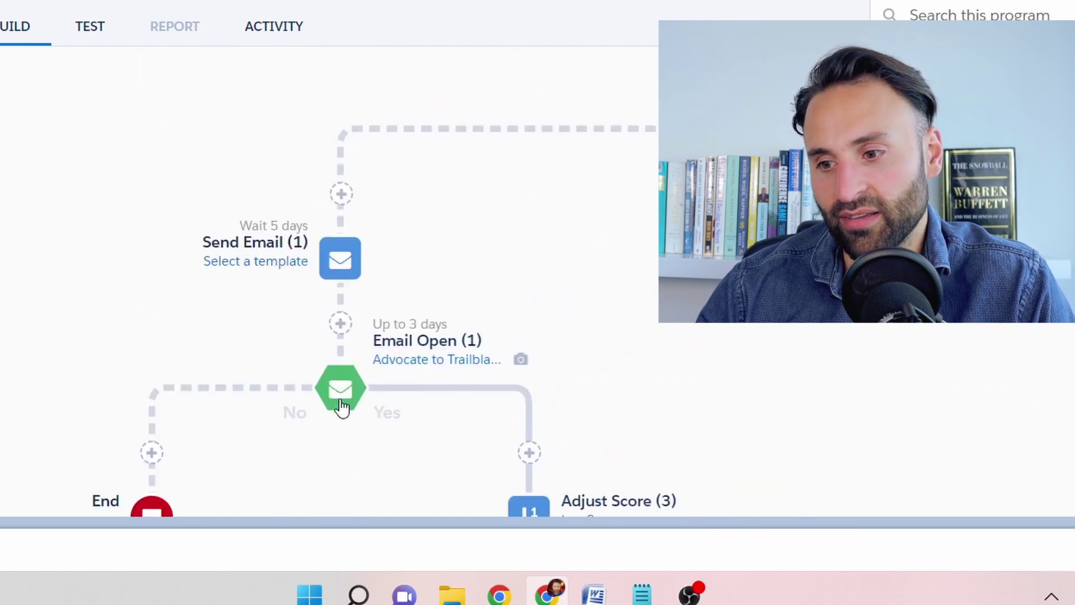
scroll(291, 409, down, 6)
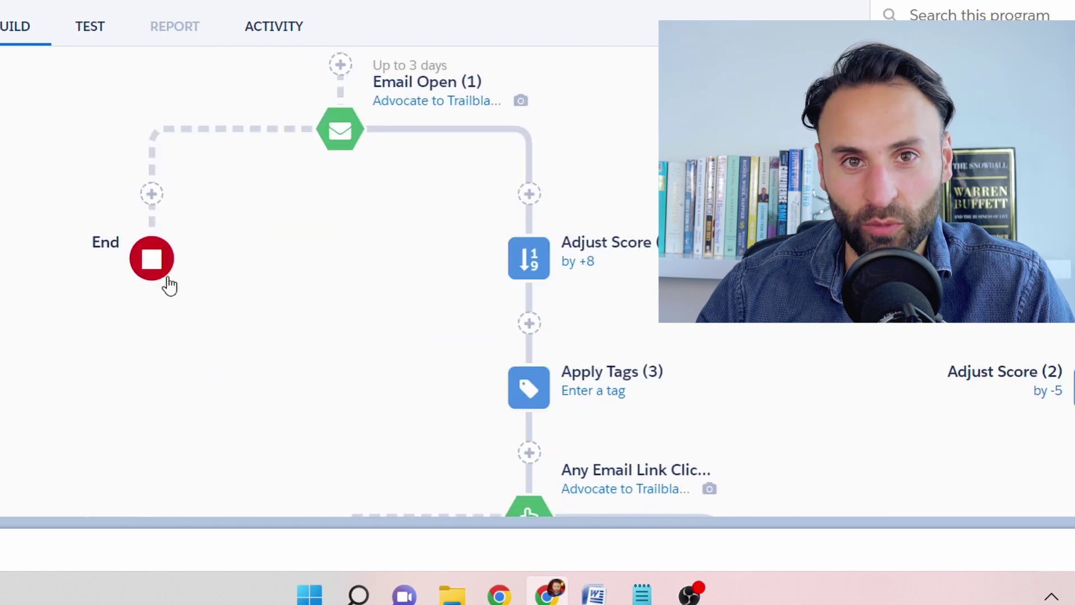
scroll(169, 285, up, 8)
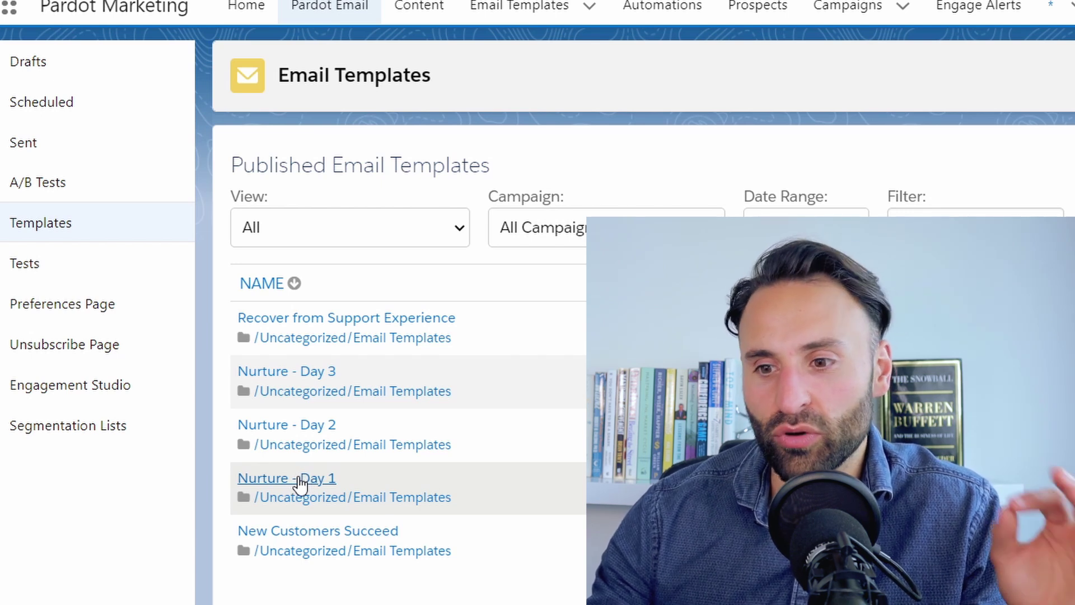
- Open the Nurture - Day 1 template and highlight the %%first_name%% merge tag in its preview
click(299, 477)
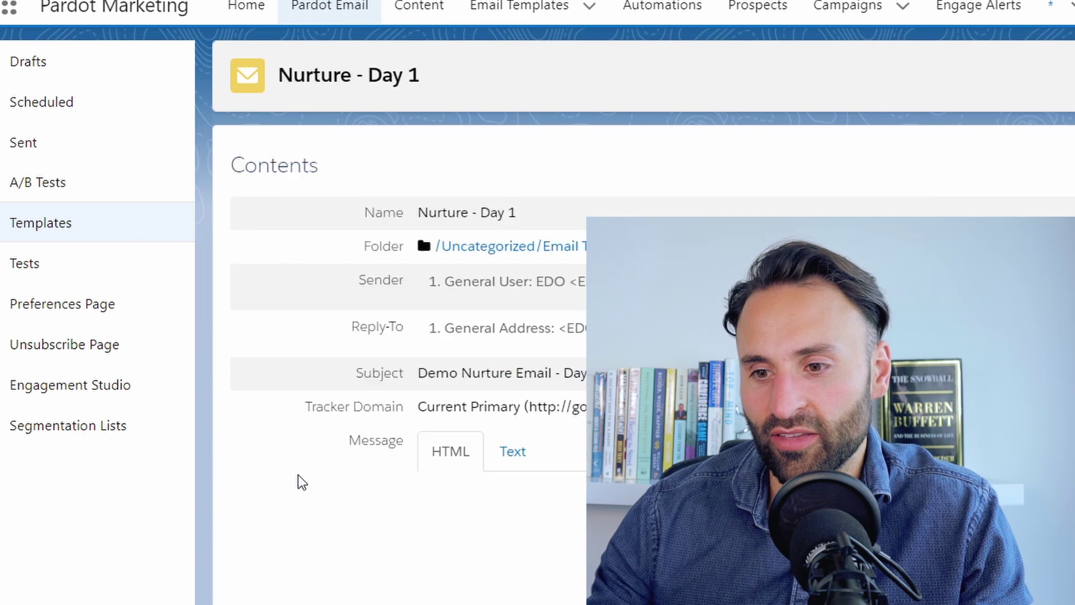
scroll(392, 314, down, 2)
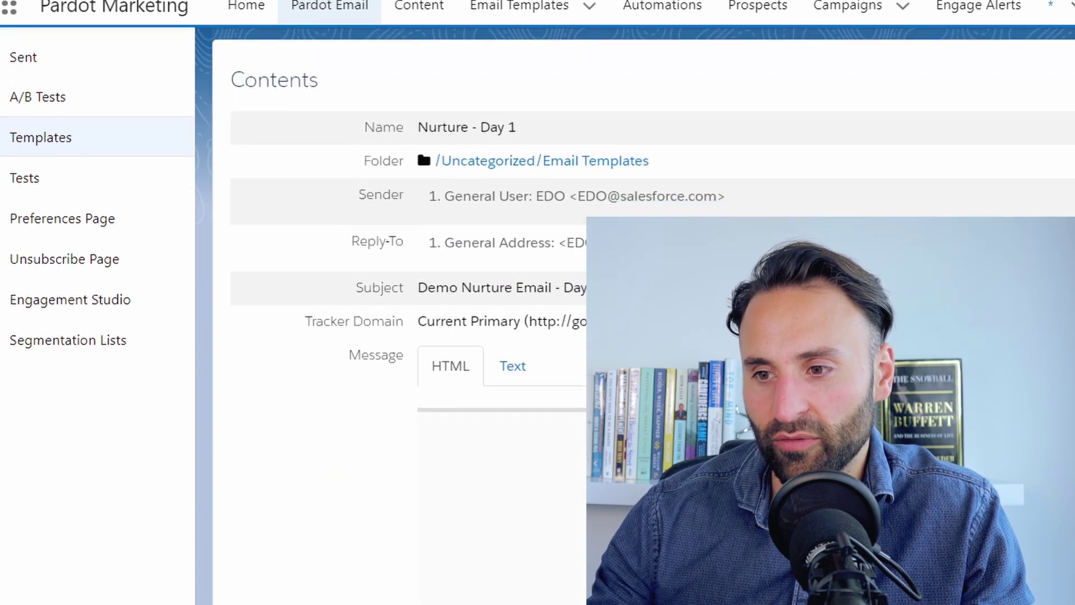
scroll(392, 314, down, 5)
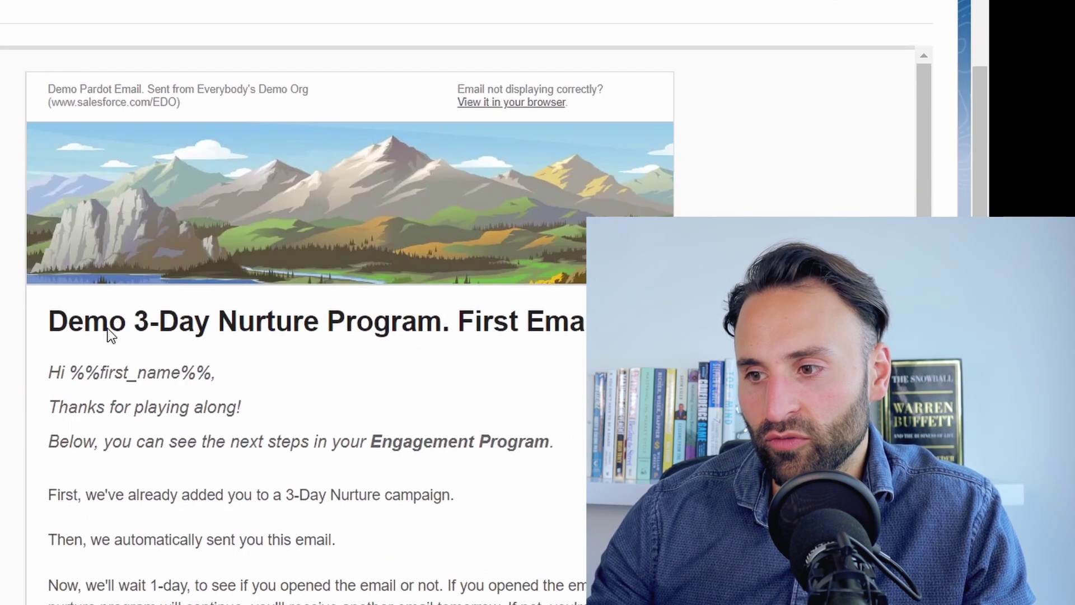
scroll(330, 333, down, 4)
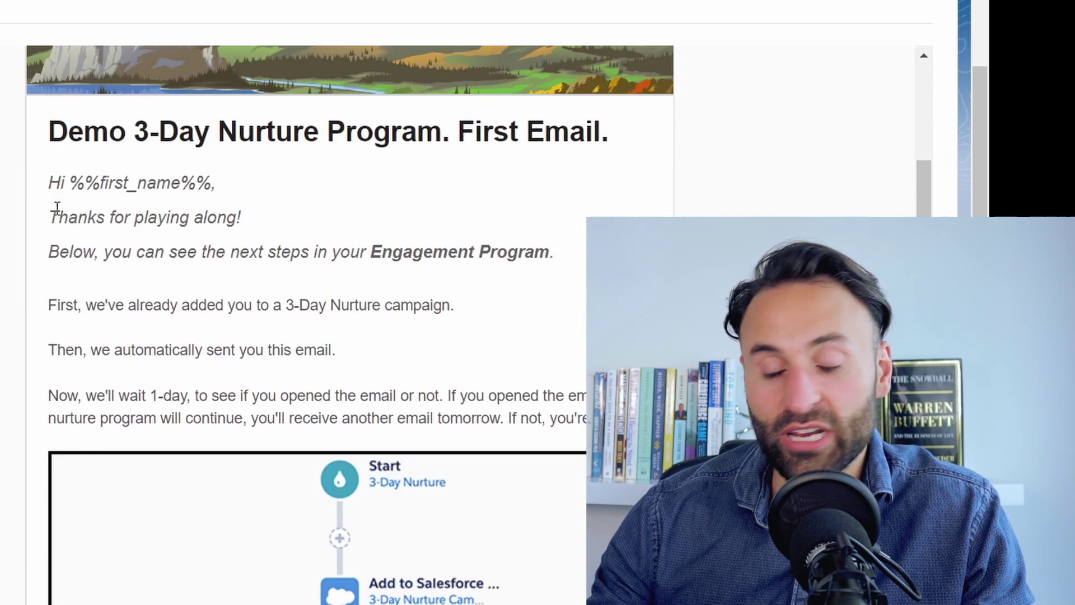
drag(71, 180, 226, 196)
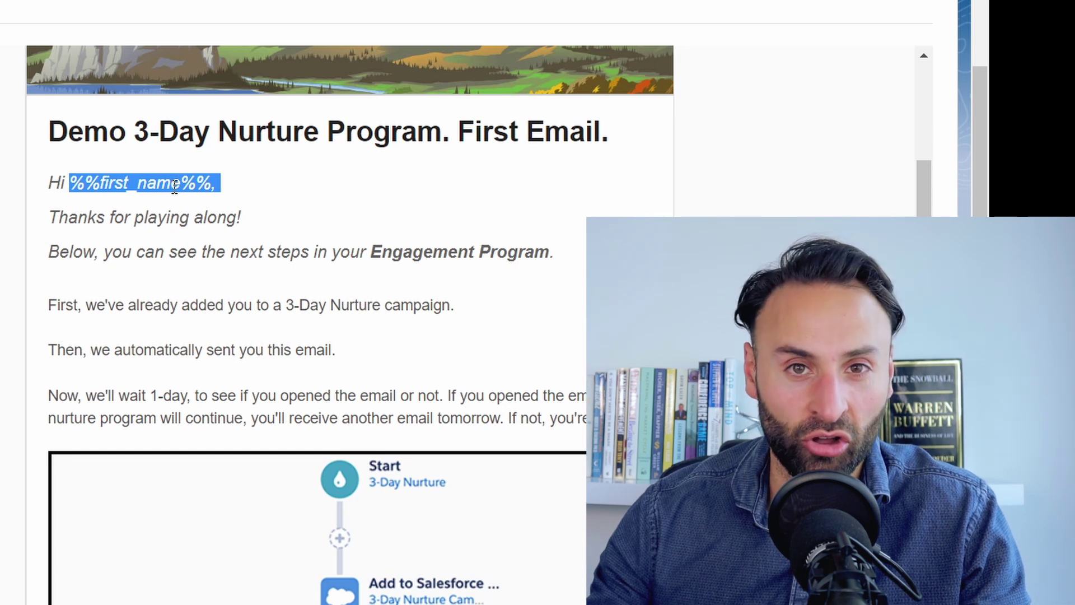
- Show the empty Emails A/B Tests list
scroll(175, 188, down, 1)
scroll(126, 225, down, 1)
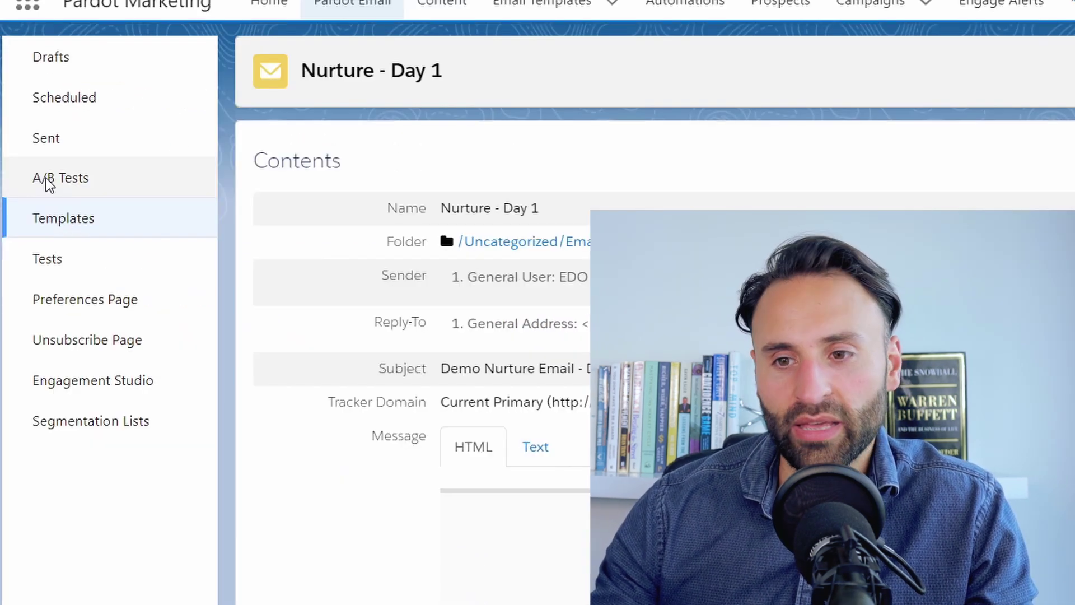
click(47, 179)
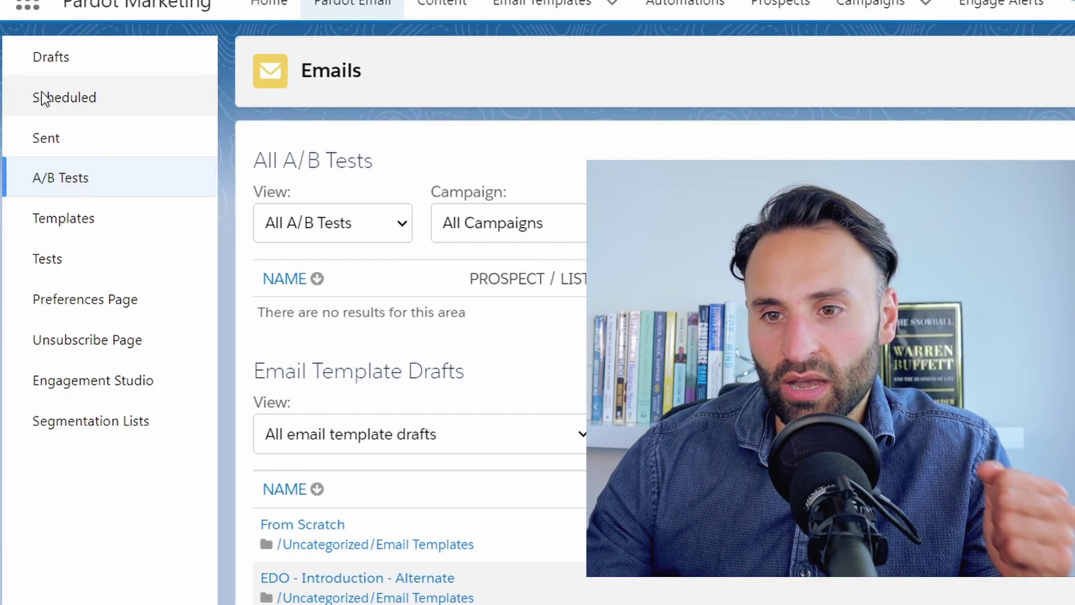
- View the Scheduled and Sent emails, then browse the Forms list with File Download and EDO Intro Form
click(43, 100)
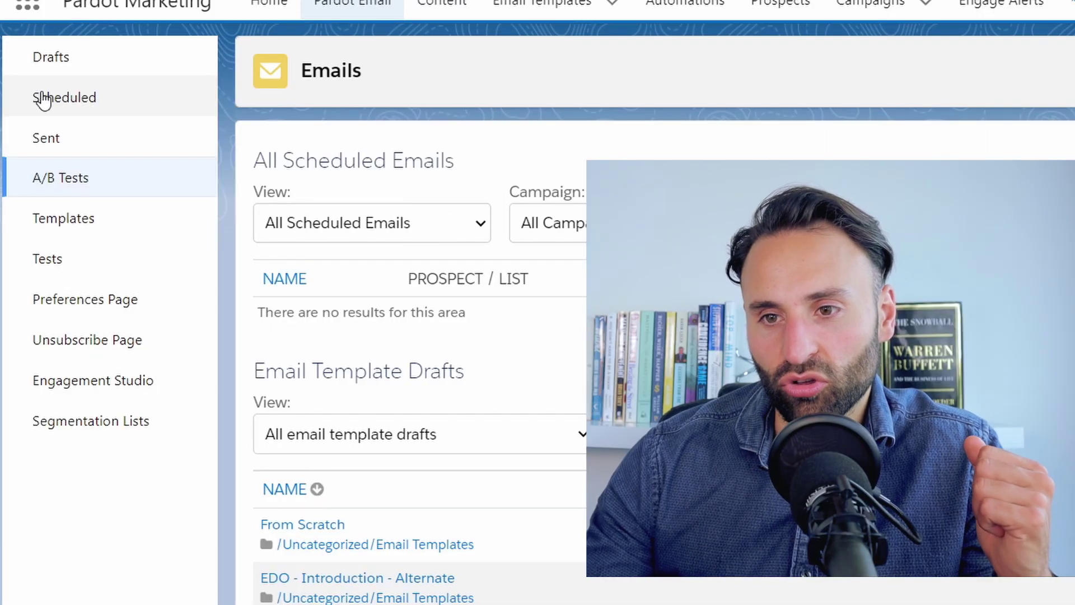
click(40, 135)
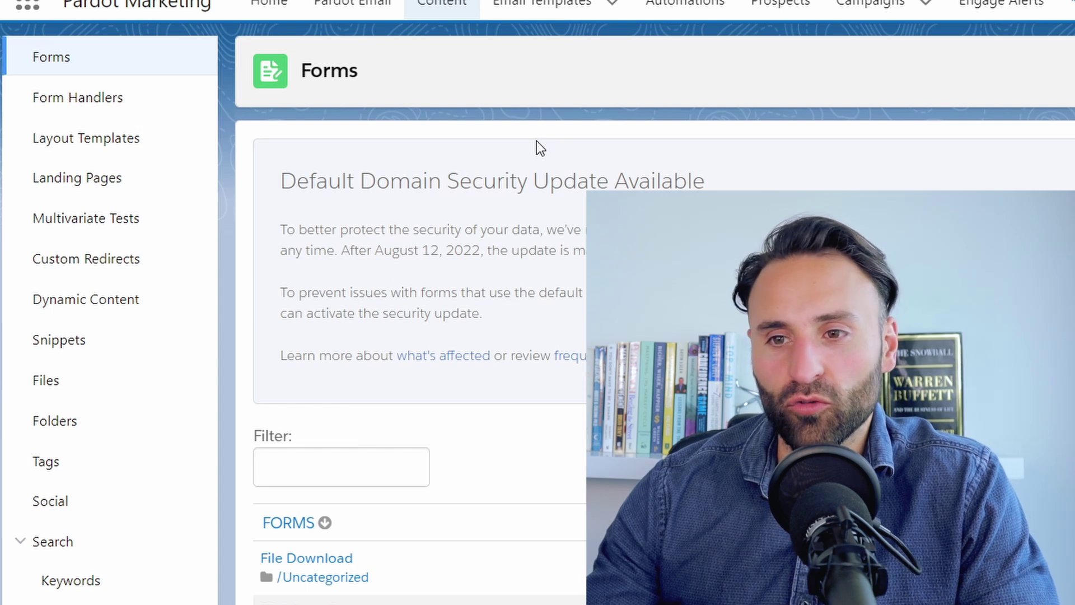
scroll(536, 143, down, 1)
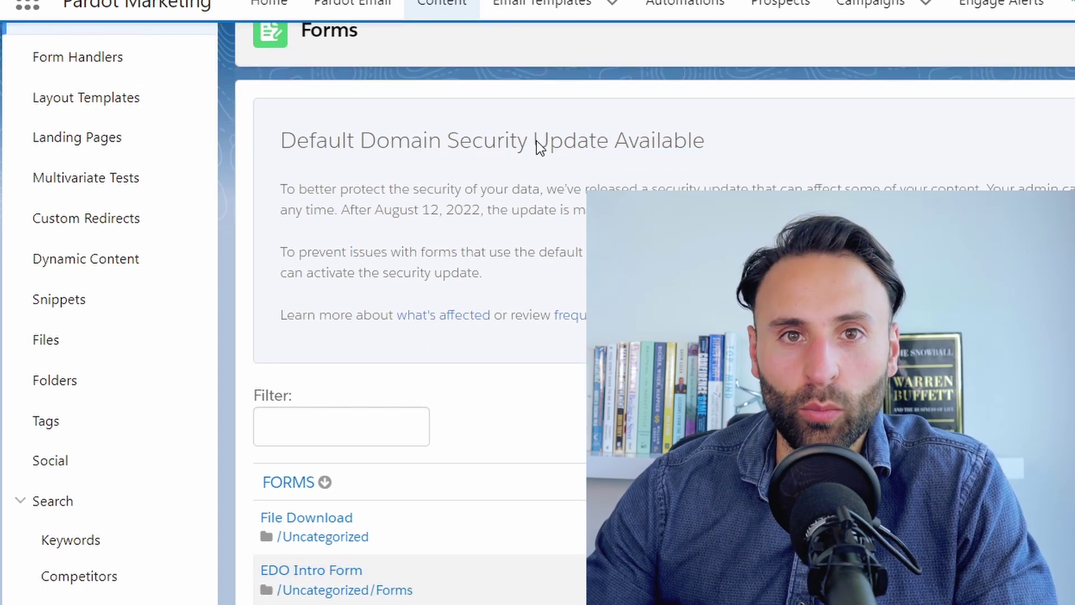
- Open the EDO Intro Form landing page, select Last Name, and scroll to reCAPTCHA and Submit
click(317, 570)
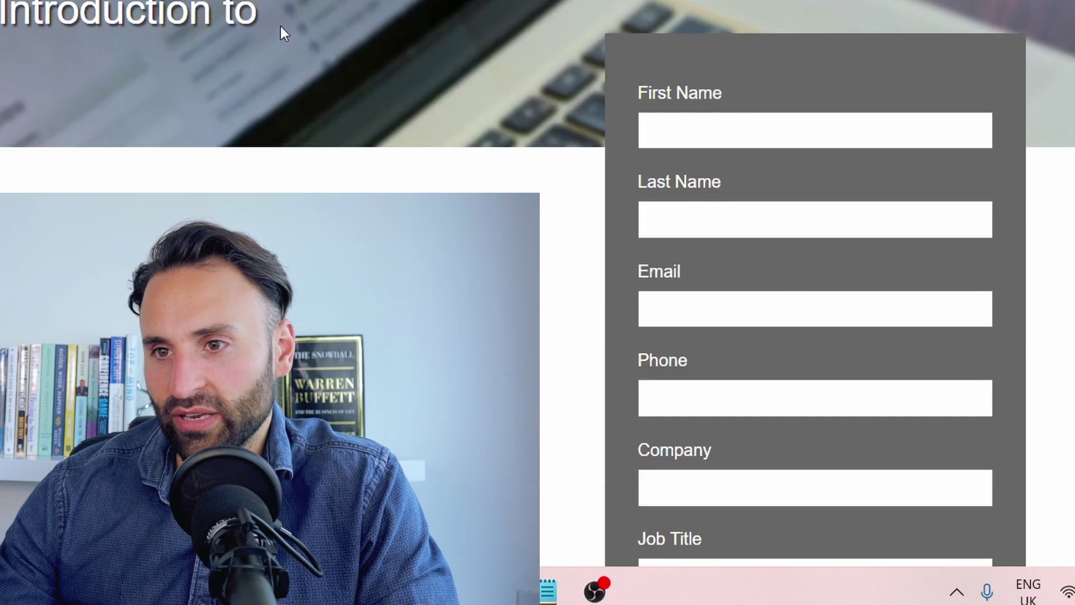
scroll(814, 280, down, 3)
scroll(814, 280, up, 2)
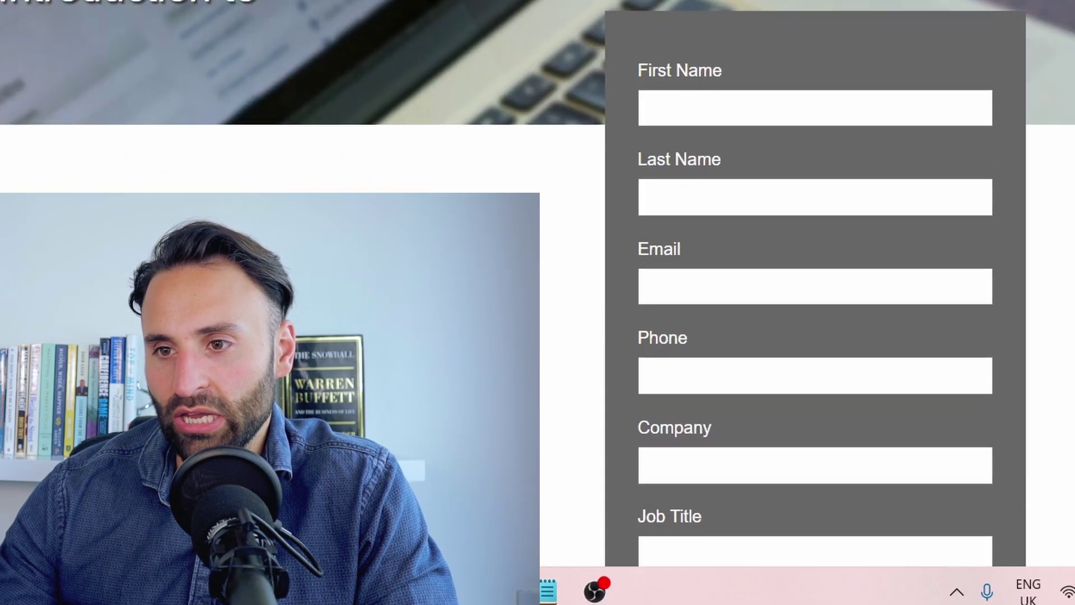
scroll(300, 76, down, 3)
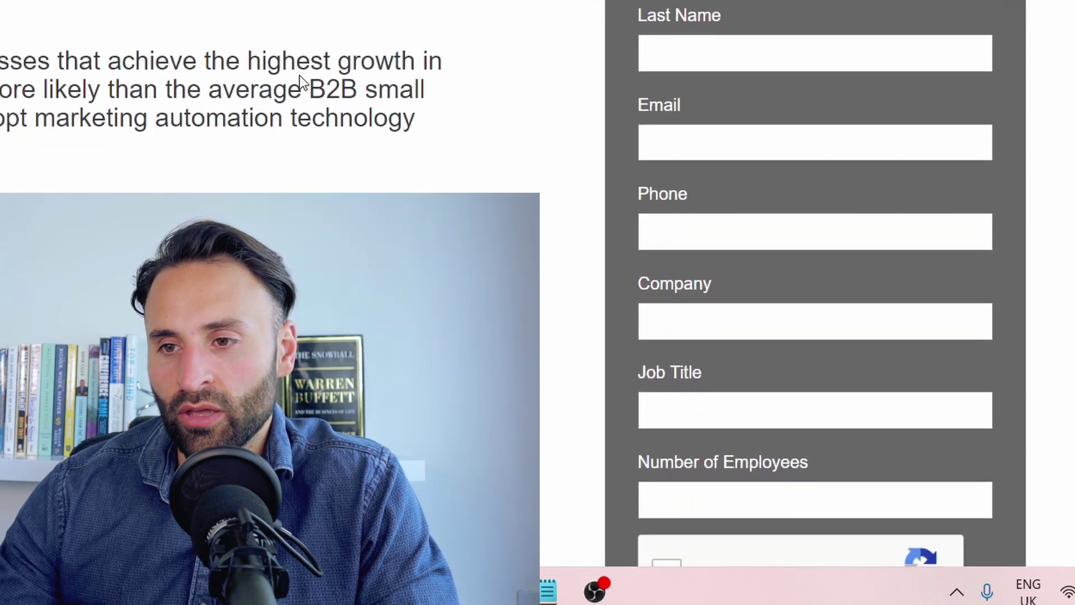
click(671, 66)
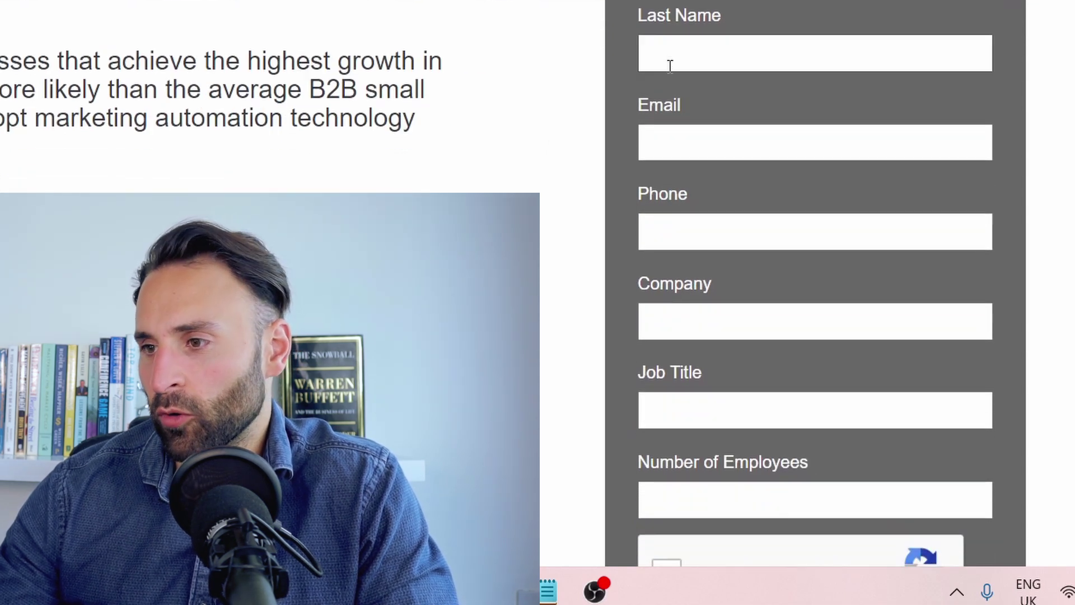
scroll(671, 66, down, 1)
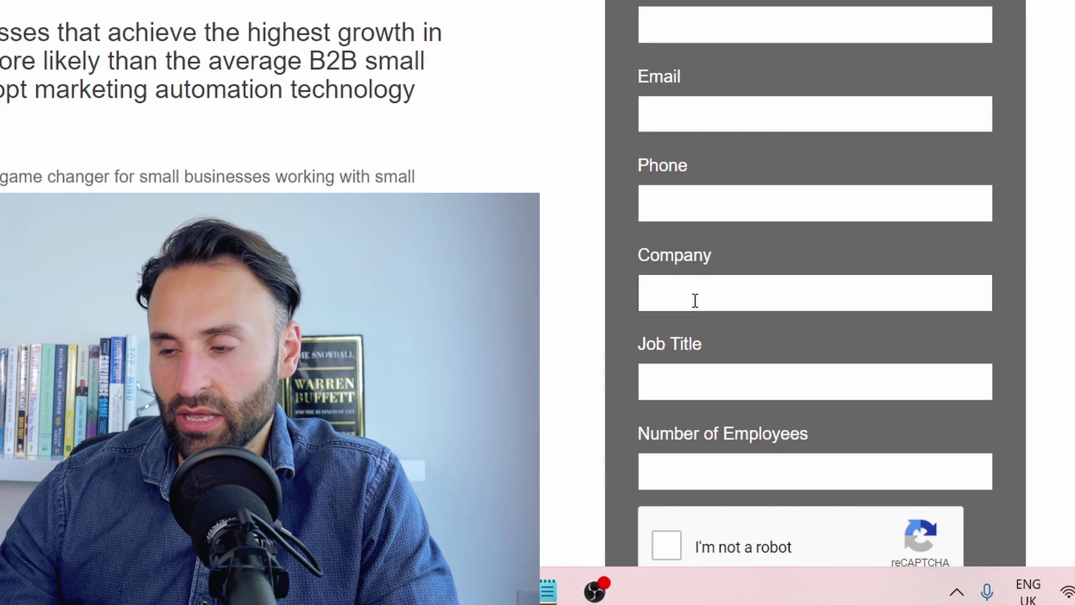
scroll(700, 390, down, 2)
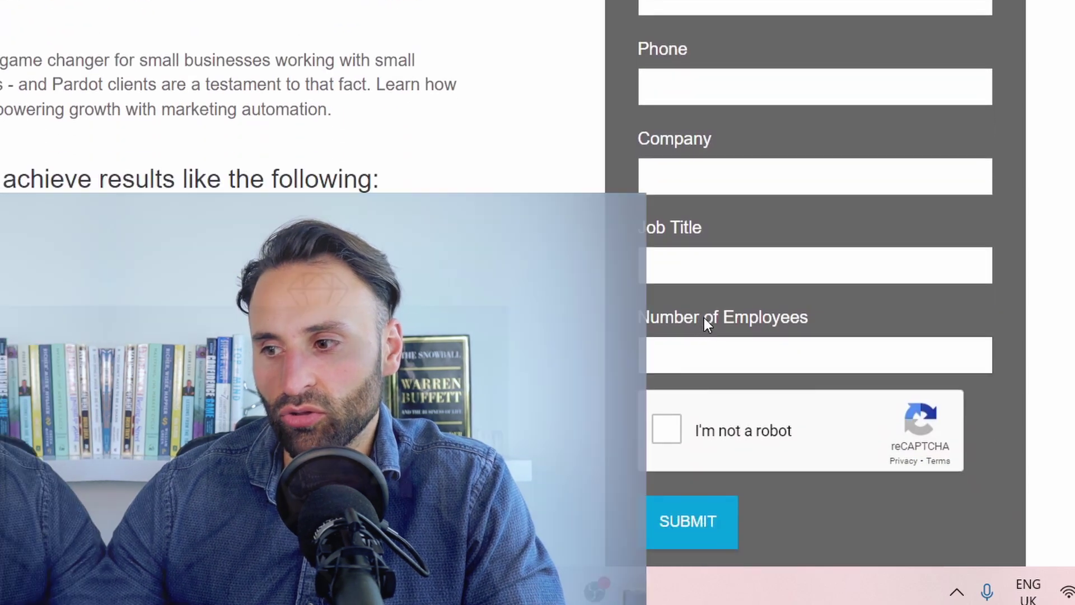